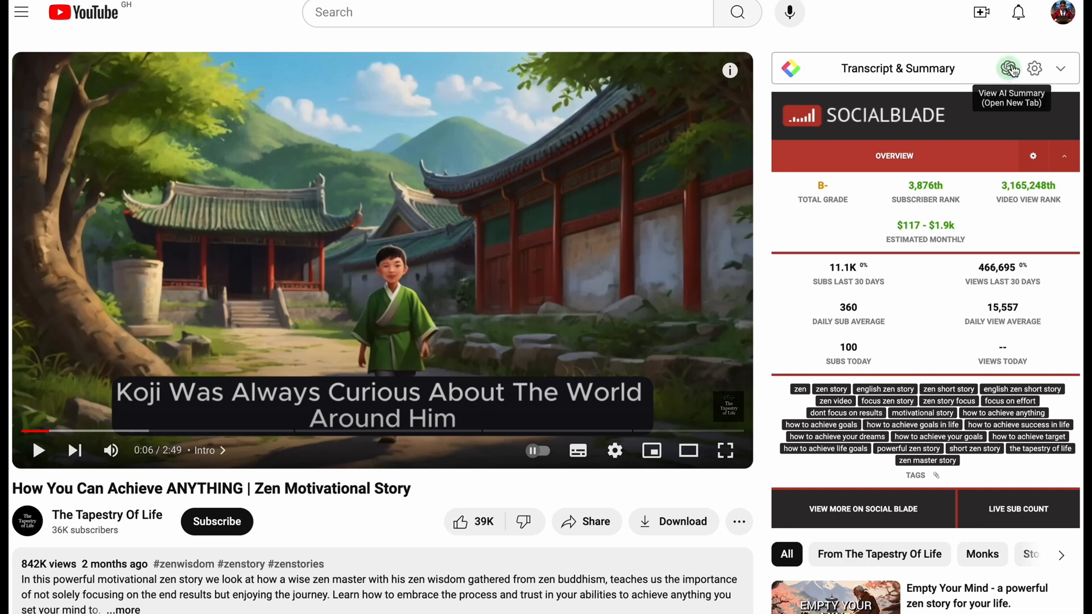
# Step: Send the video's transcript to ChatGPT and ask it to write 3 similar stories considering the moral implications and educational value
pyautogui.click(1010, 69)
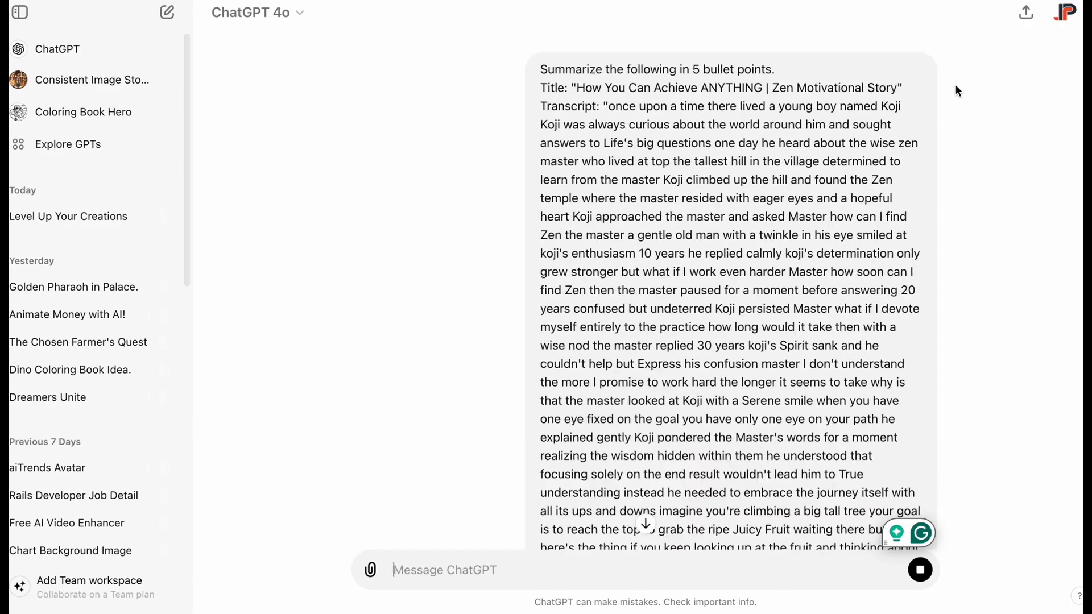
pyautogui.scroll(-11, 658, 261)
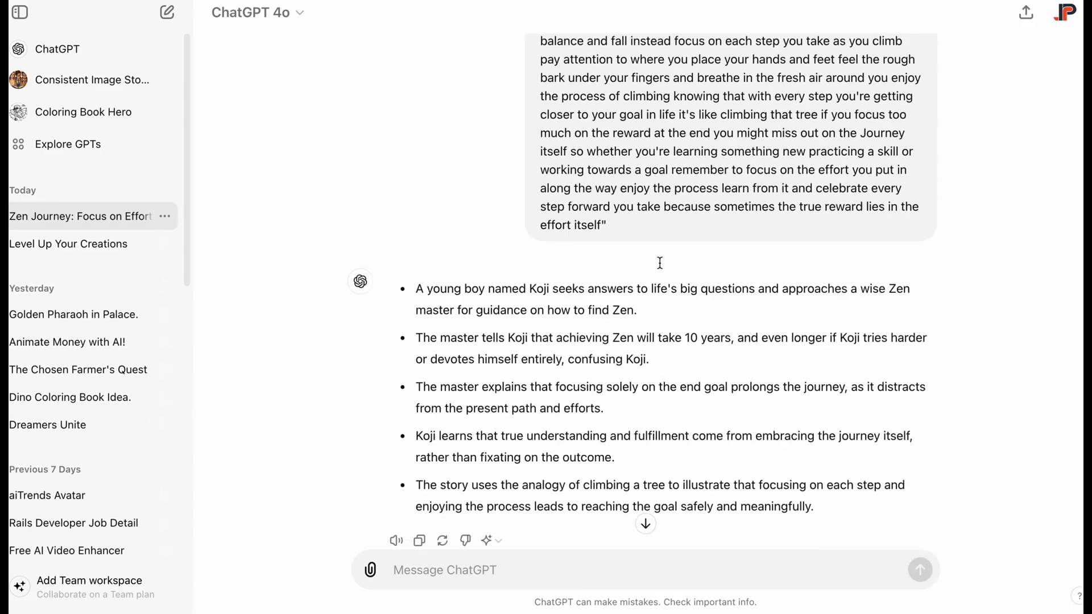
pyautogui.scroll(8, 614, 287)
pyautogui.scroll(4, 614, 286)
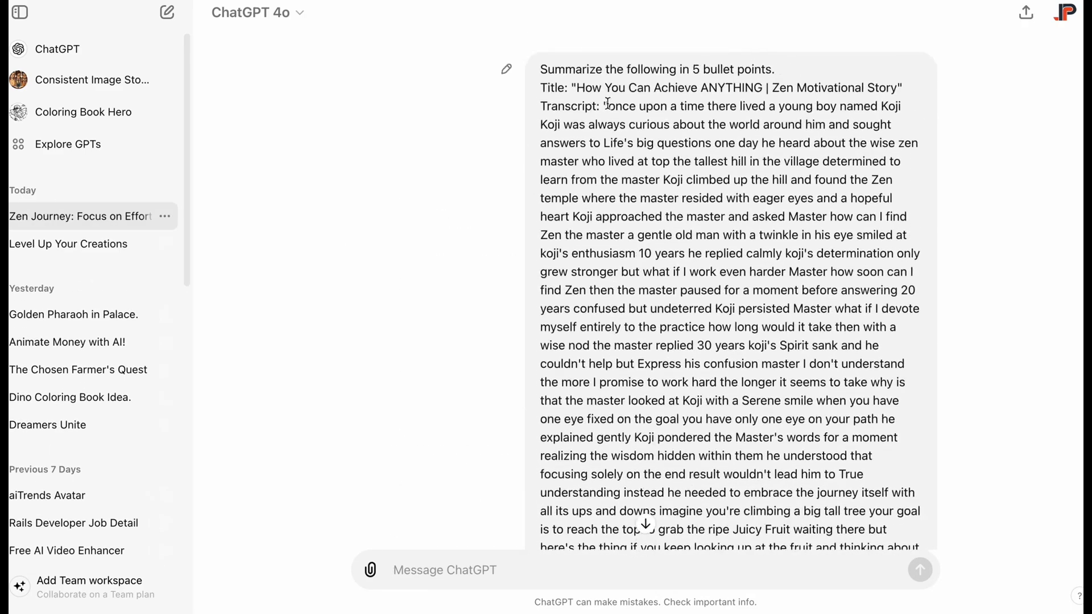
pyautogui.moveTo(609, 105); pyautogui.dragTo(506, 569)
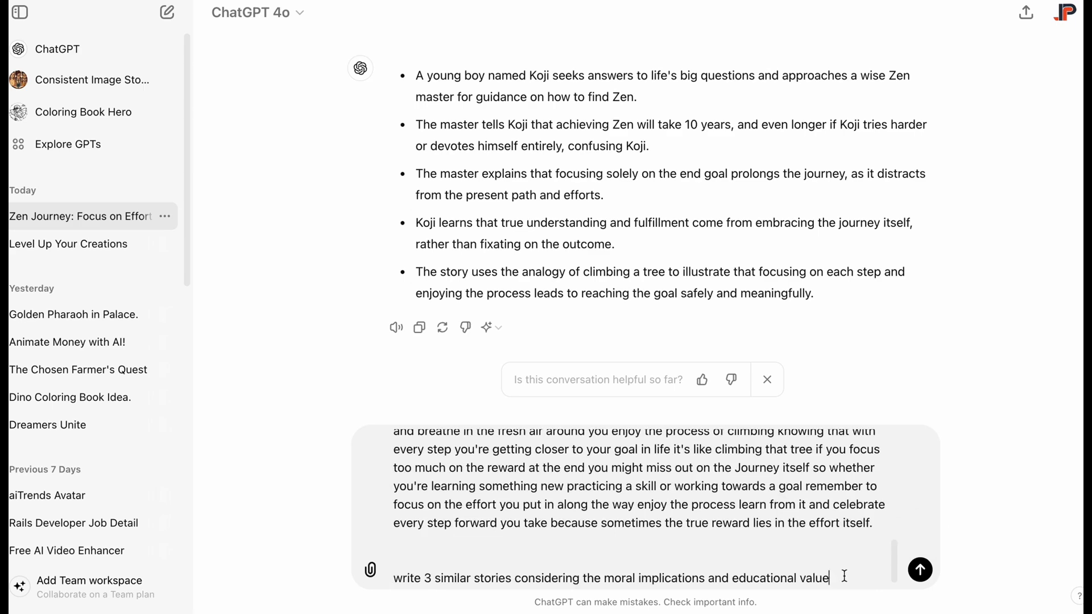
pyautogui.press('Return')
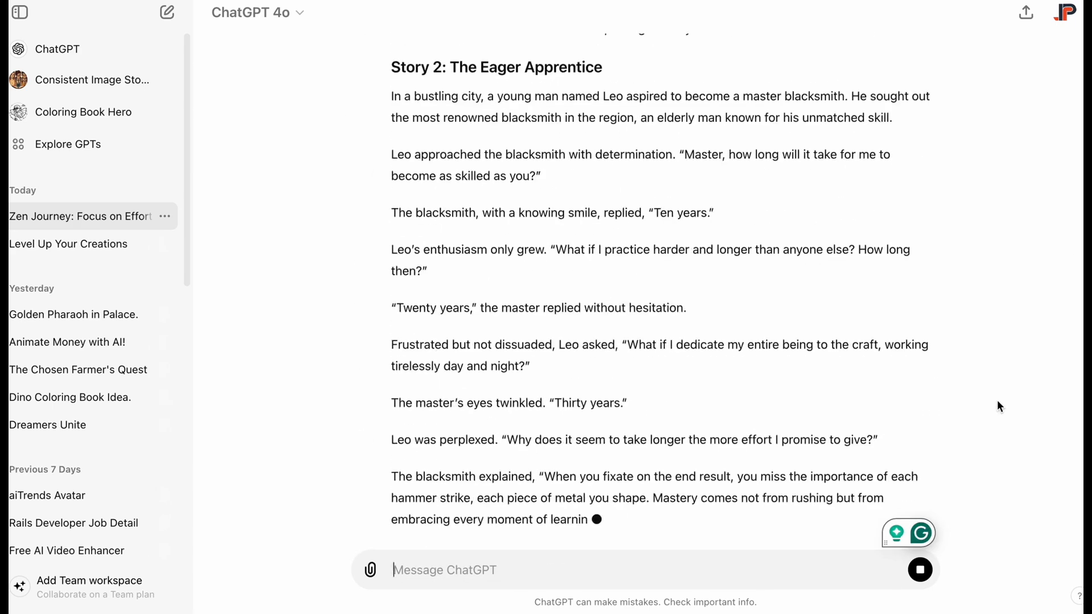
# Step: Ask for the first story to be about a young man and woman, with each character's dialogue written separately, including the narrator
pyautogui.scroll(20, 998, 402)
pyautogui.moveTo(393, 121); pyautogui.dragTo(645, 325)
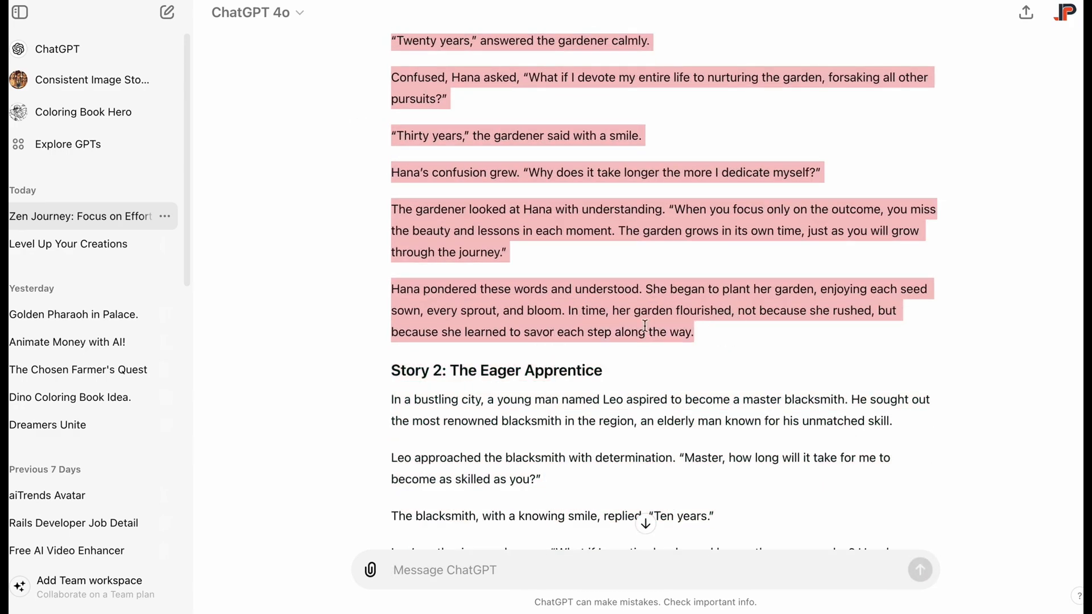
pyautogui.click(523, 307)
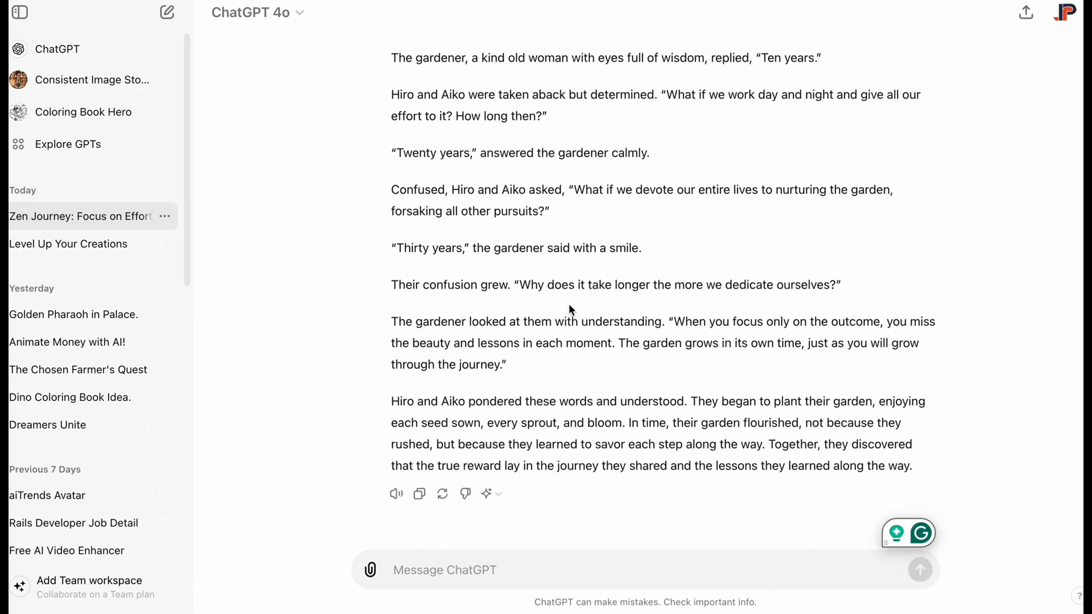
pyautogui.write('can')
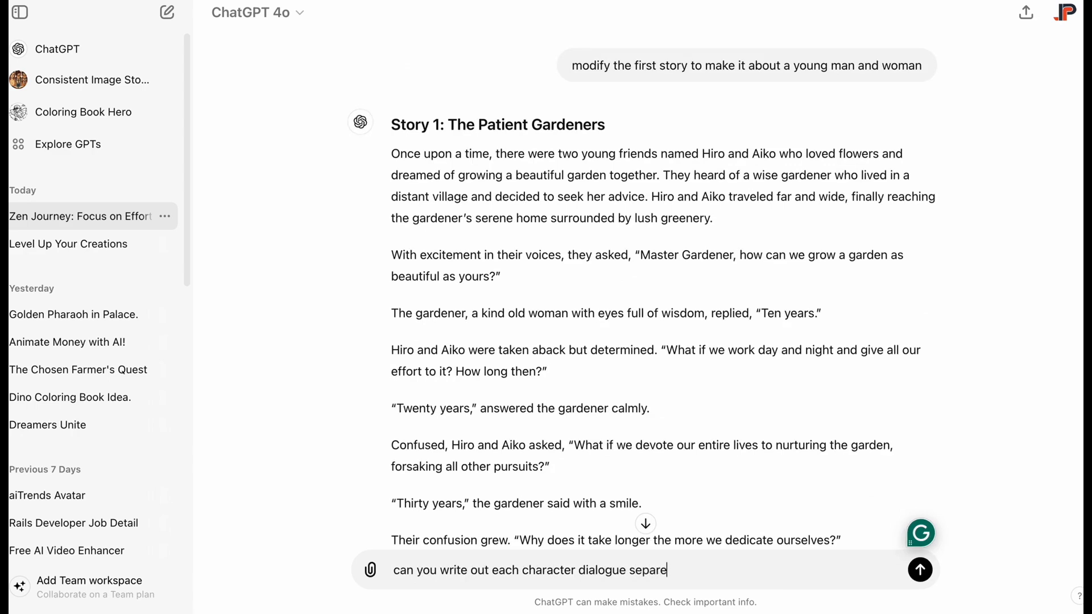
pyautogui.press('Return')
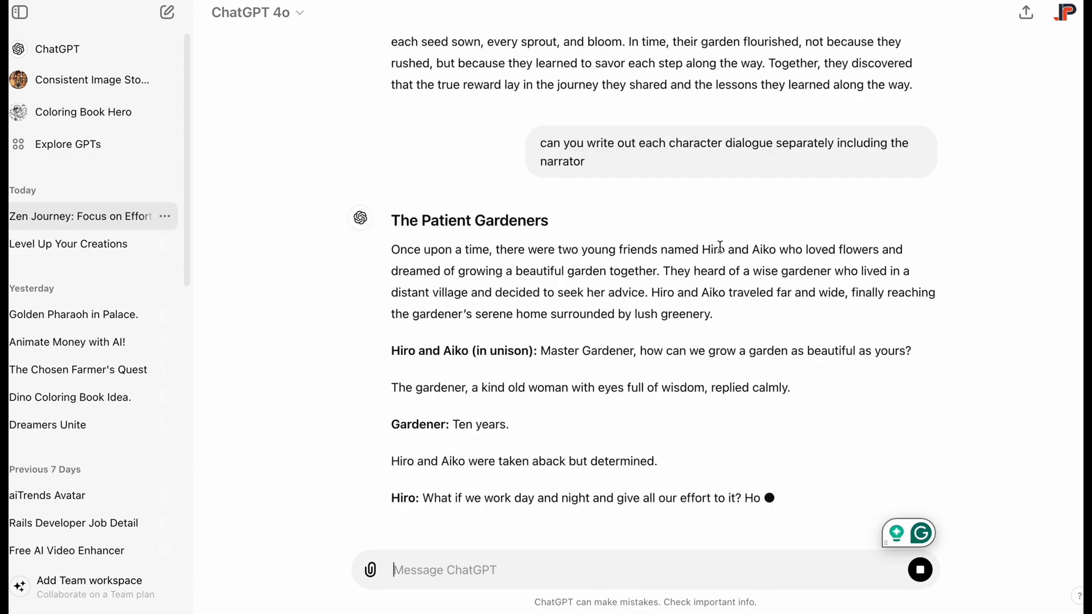
# Step: Ask ChatGPT to generate prompts that can be used to create images for the story
pyautogui.write('generate prompts')
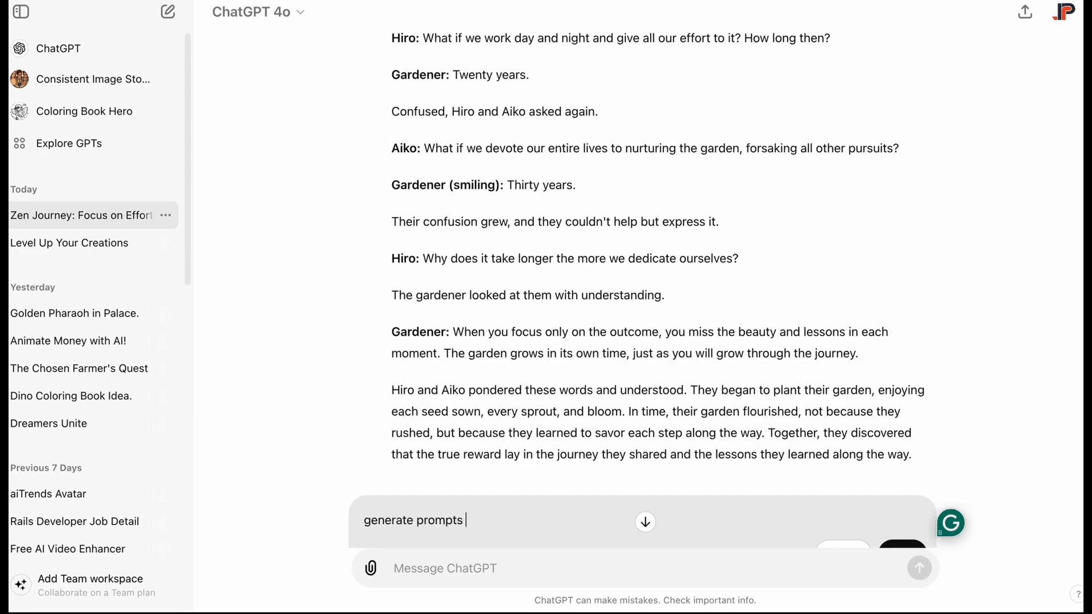
pyautogui.write(' we can use to create images for the story')
pyautogui.press('Return')
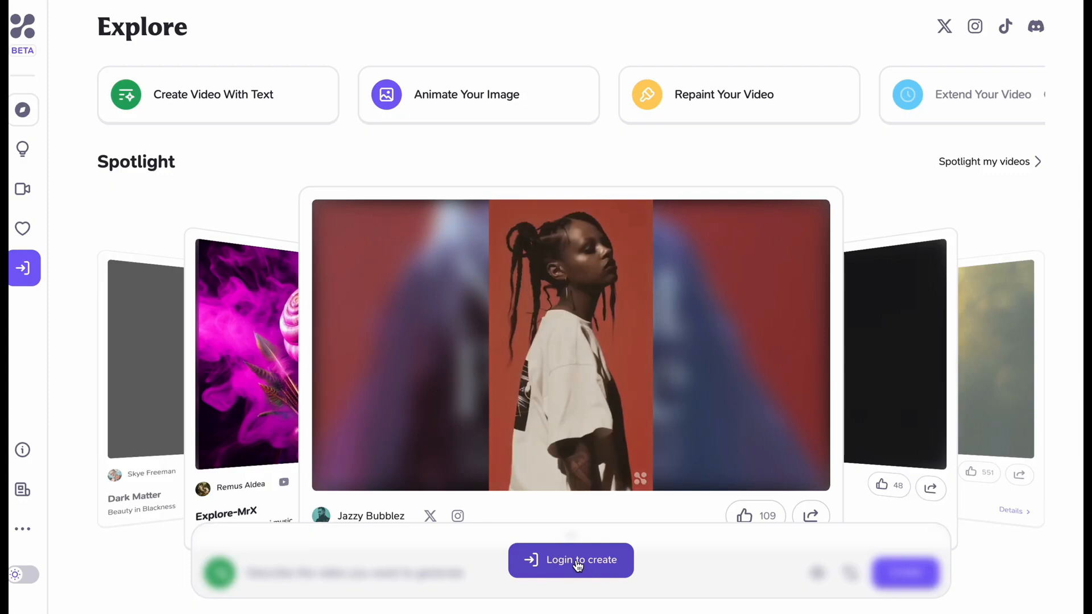
# Step: Switch to Haiper and sign in with the Google account
pyautogui.click(578, 560)
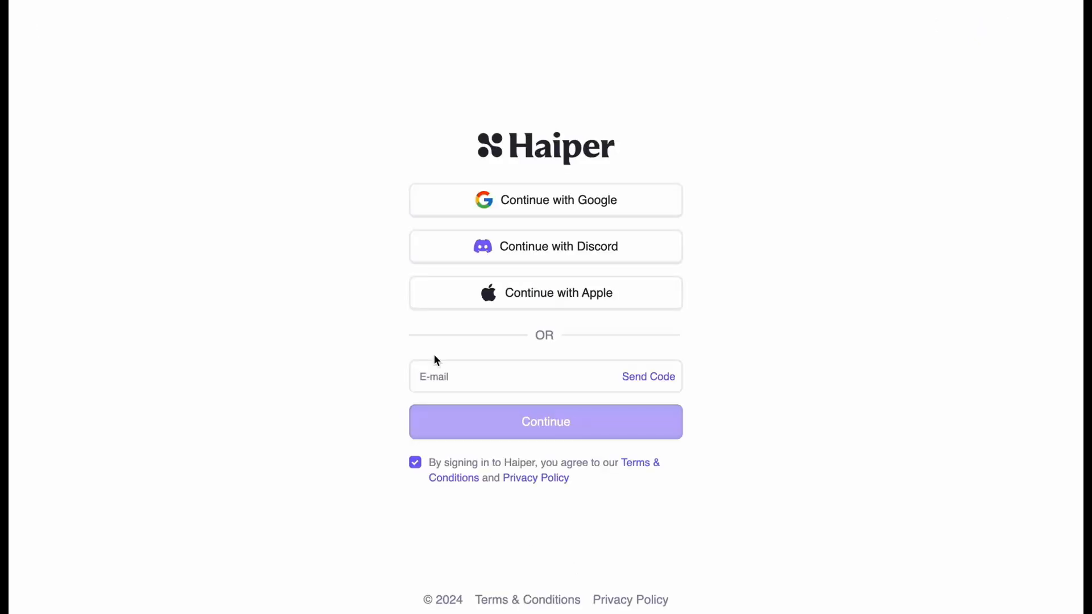
pyautogui.click(553, 204)
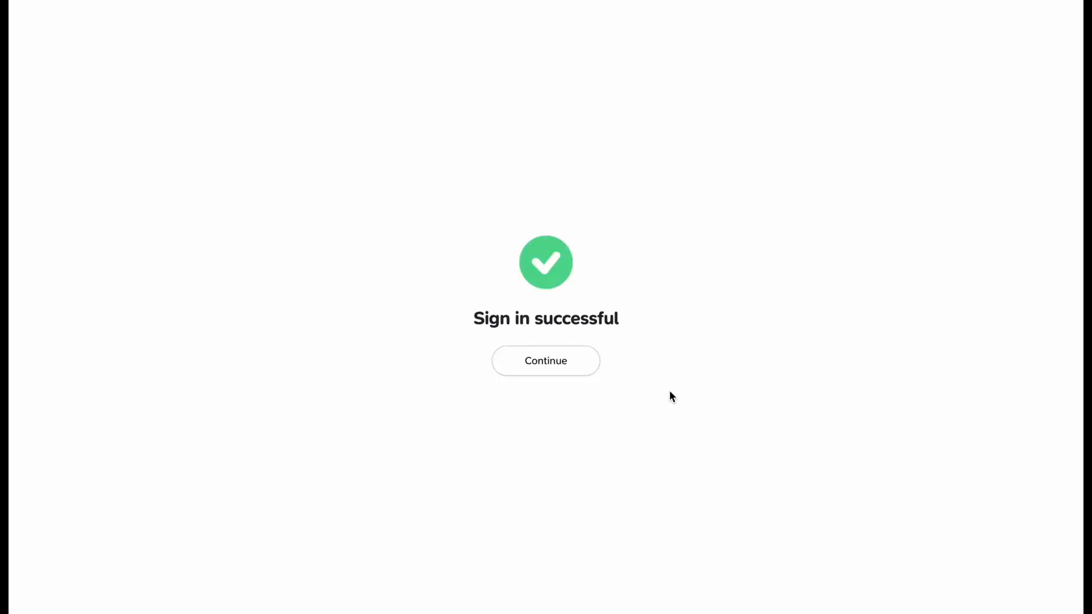
pyautogui.click(555, 366)
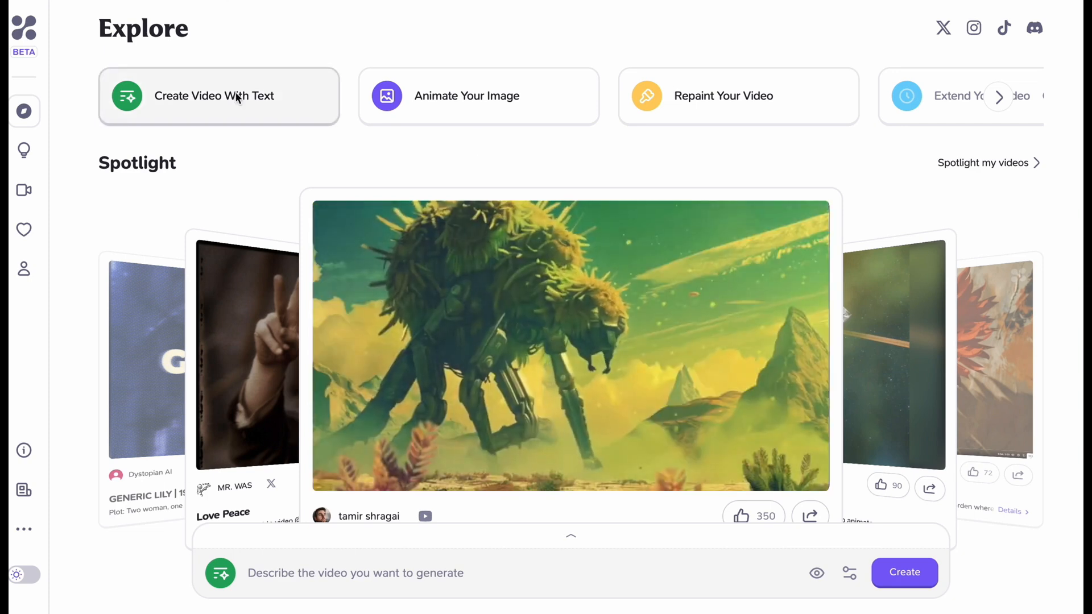
# Step: Start a text-to-video prompt with the Arcane style preset and open the generation settings
pyautogui.click(236, 92)
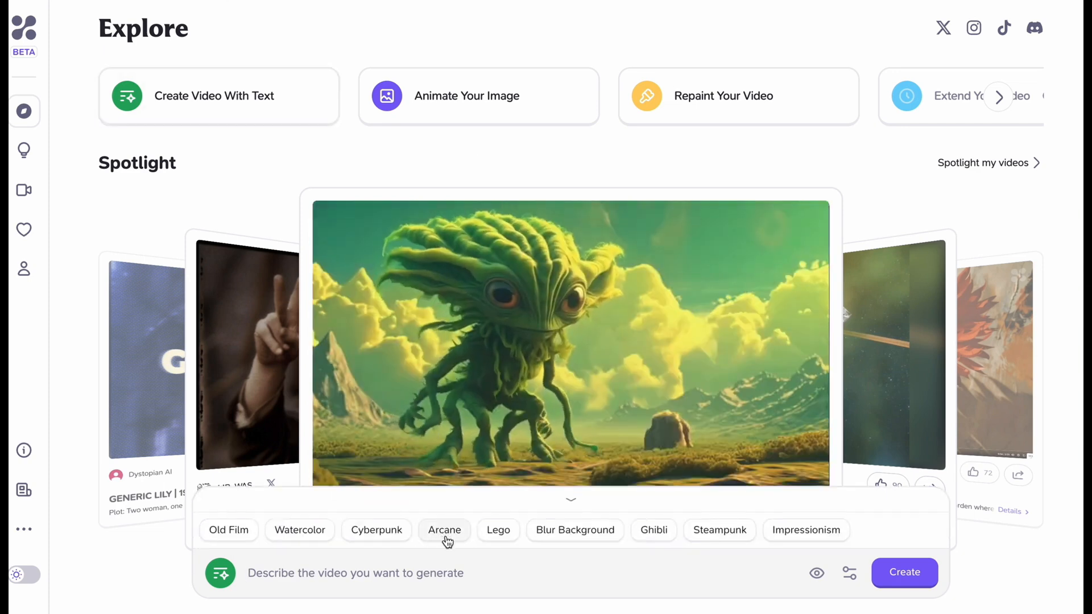
pyautogui.click(447, 537)
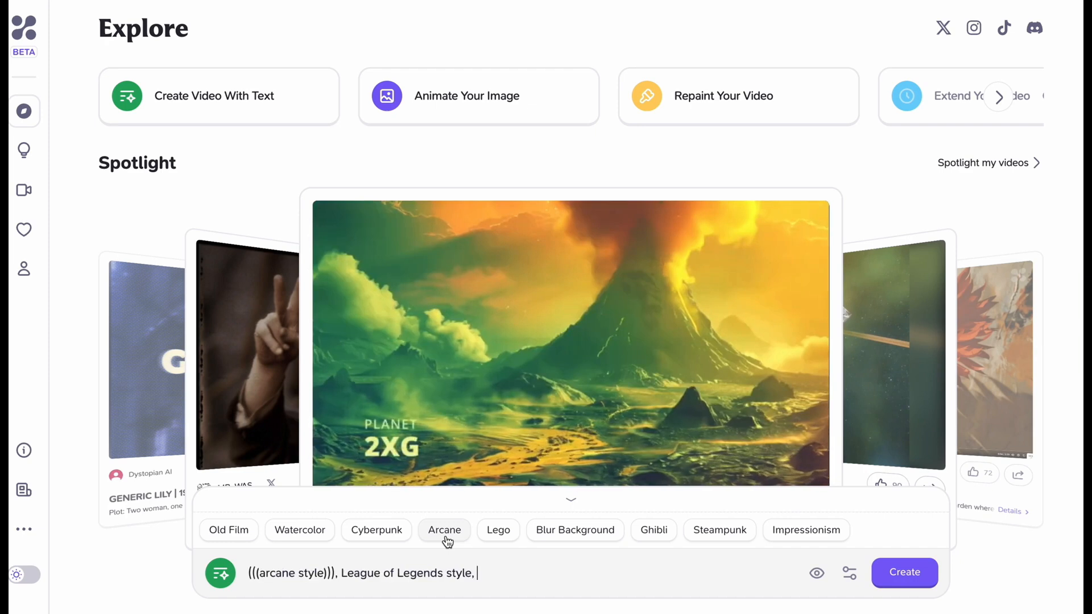
pyautogui.click(849, 574)
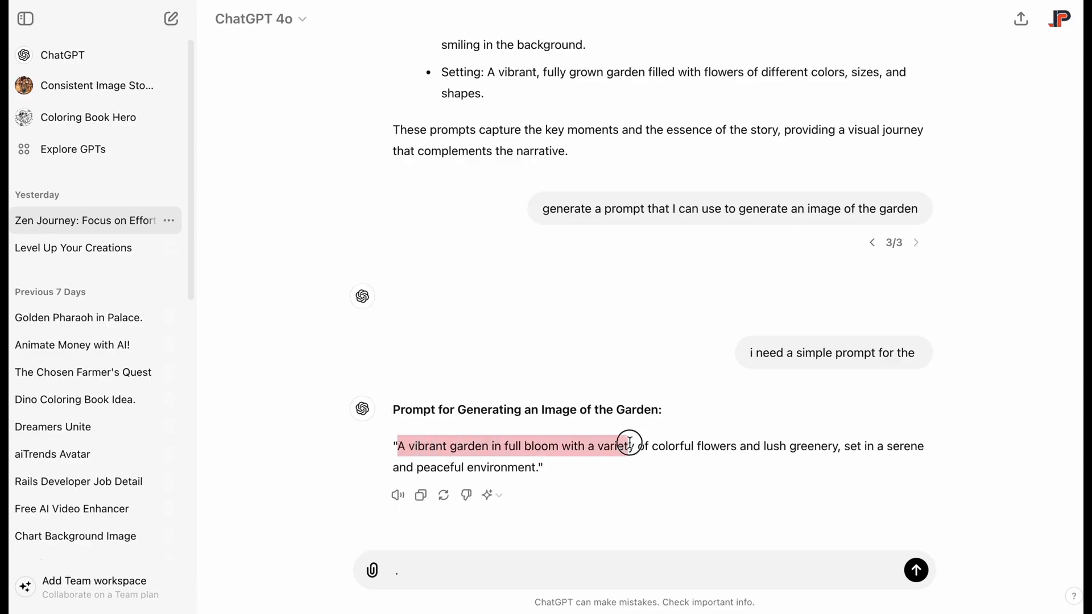
# Step: Copy the vibrant garden description from ChatGPT into the Haiper prompt after the style text, starting it with a lowercase "a"
pyautogui.moveTo(525, 458); pyautogui.dragTo(835, 446)
pyautogui.hotkey('ctrl', 'c')
pyautogui.rightClick(753, 450)
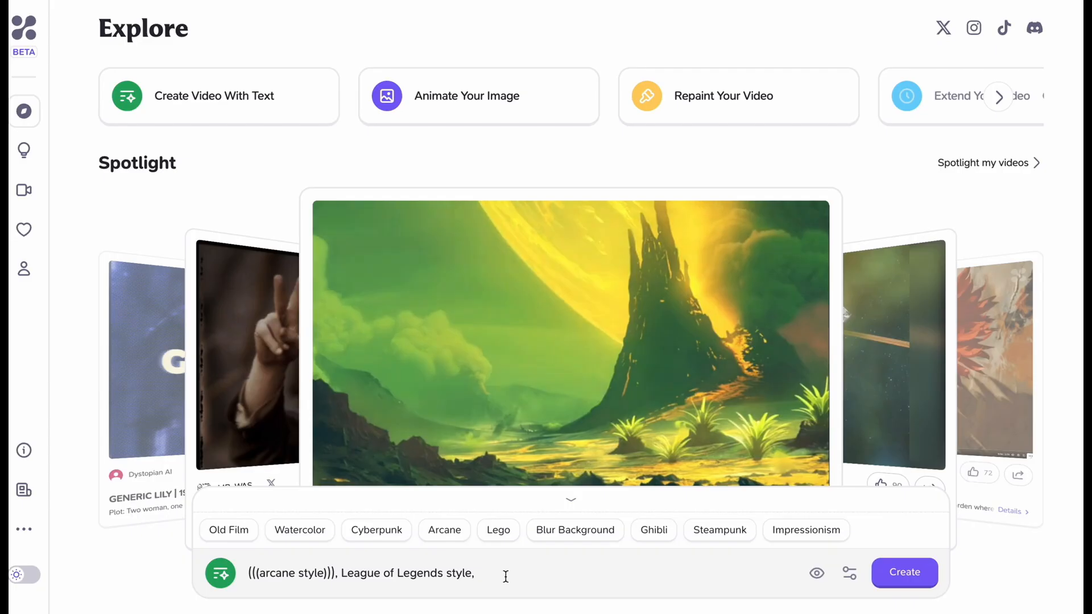
pyautogui.hotkey('ctrl', 'v')
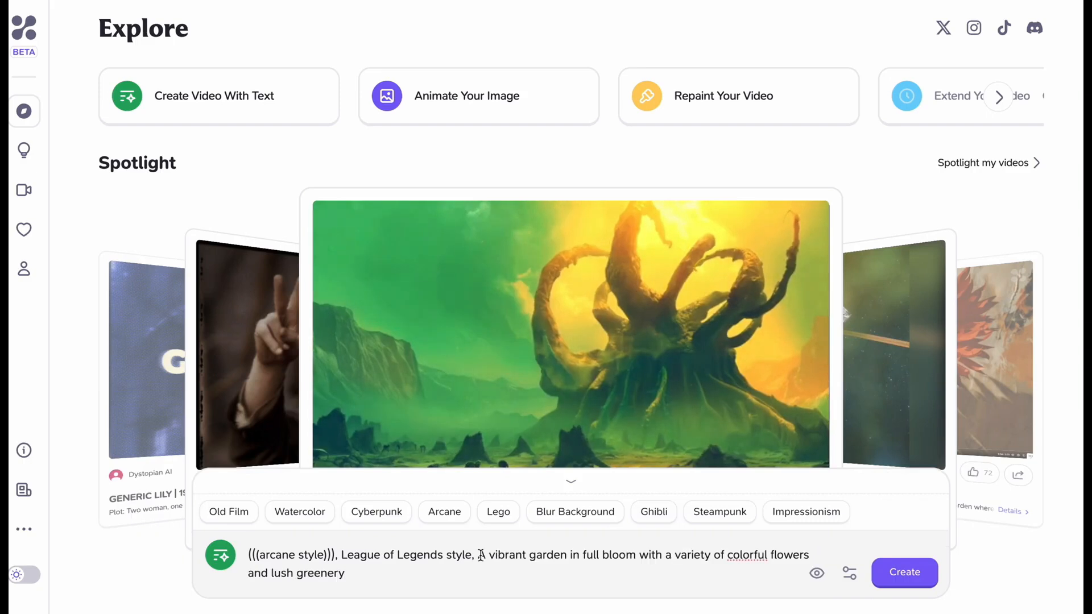
pyautogui.press('BackSpace')
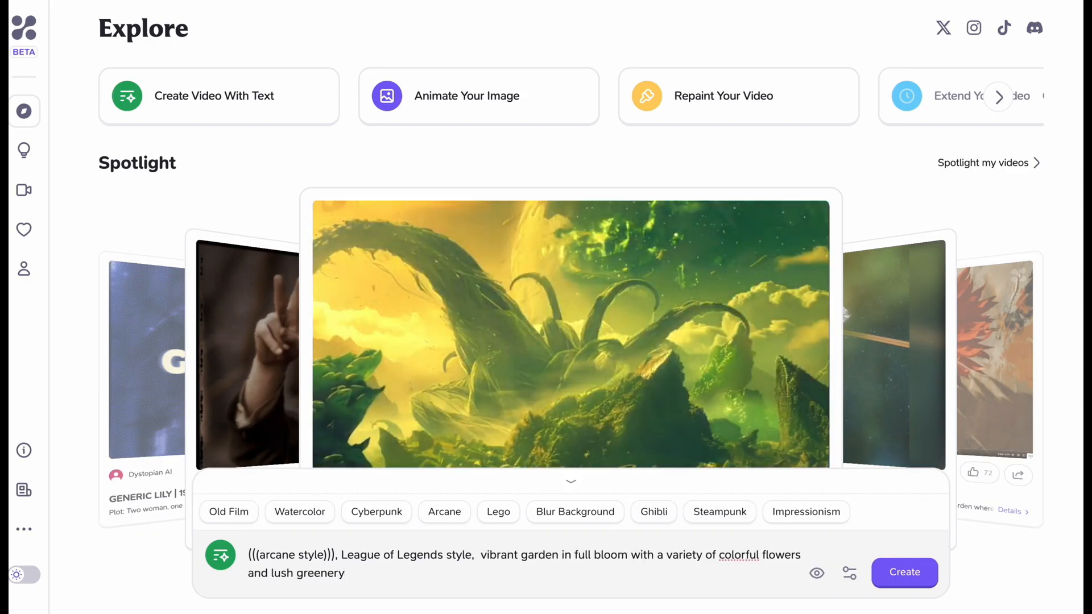
pyautogui.write('a')
pyautogui.click(415, 578)
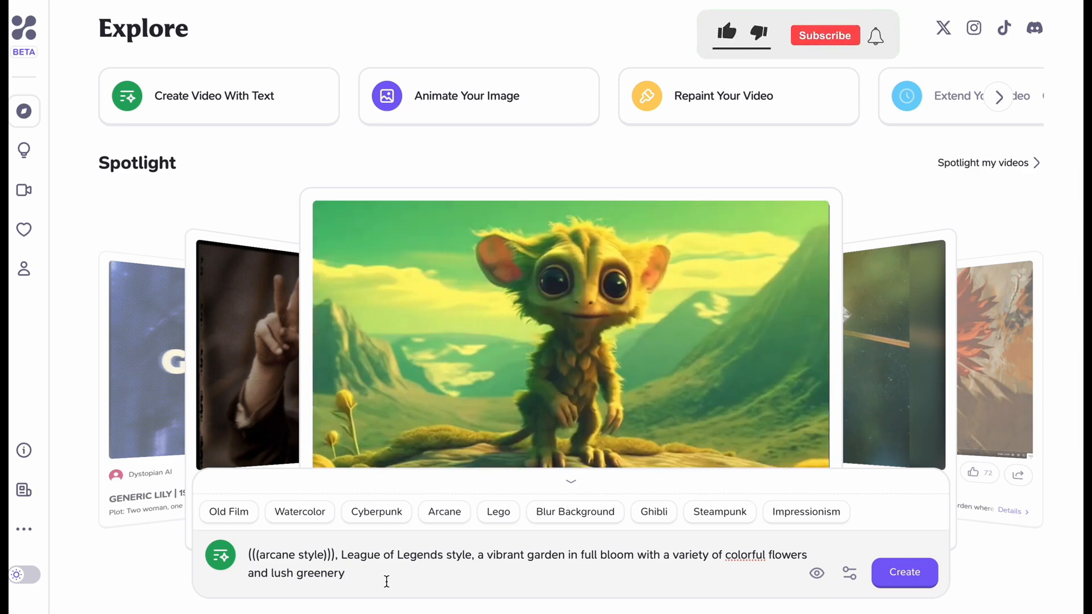
# Step: Turn off Create in Public and generate the garden video
pyautogui.click(818, 576)
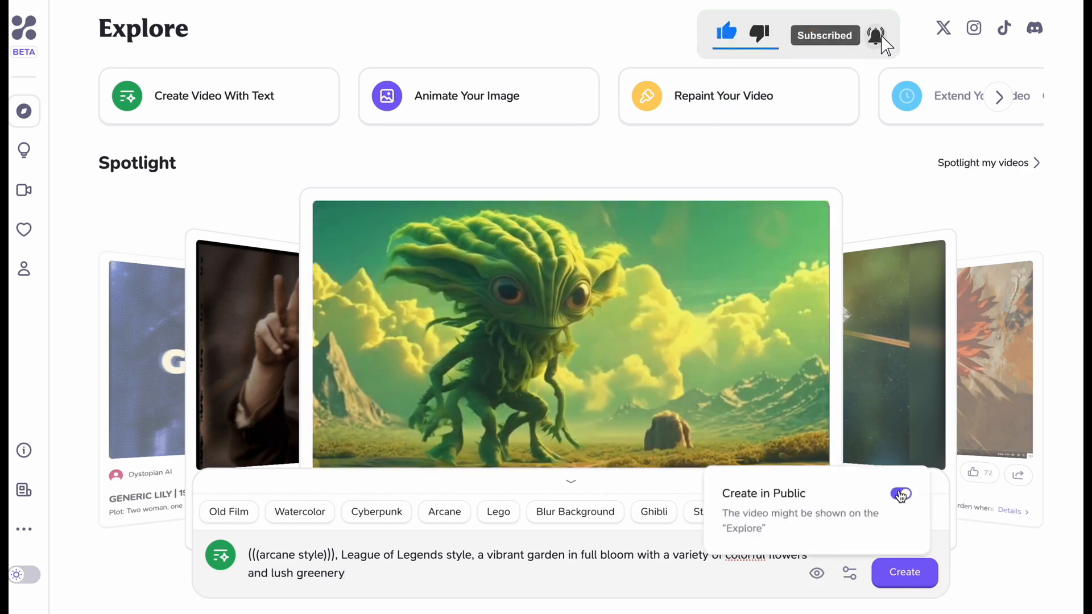
pyautogui.click(901, 494)
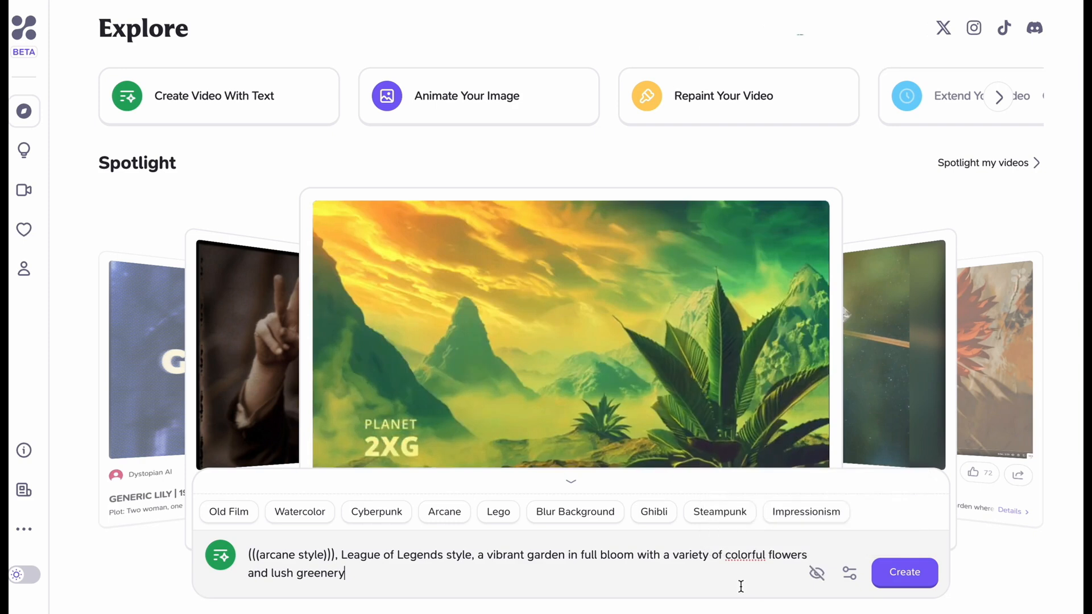
pyautogui.click(910, 573)
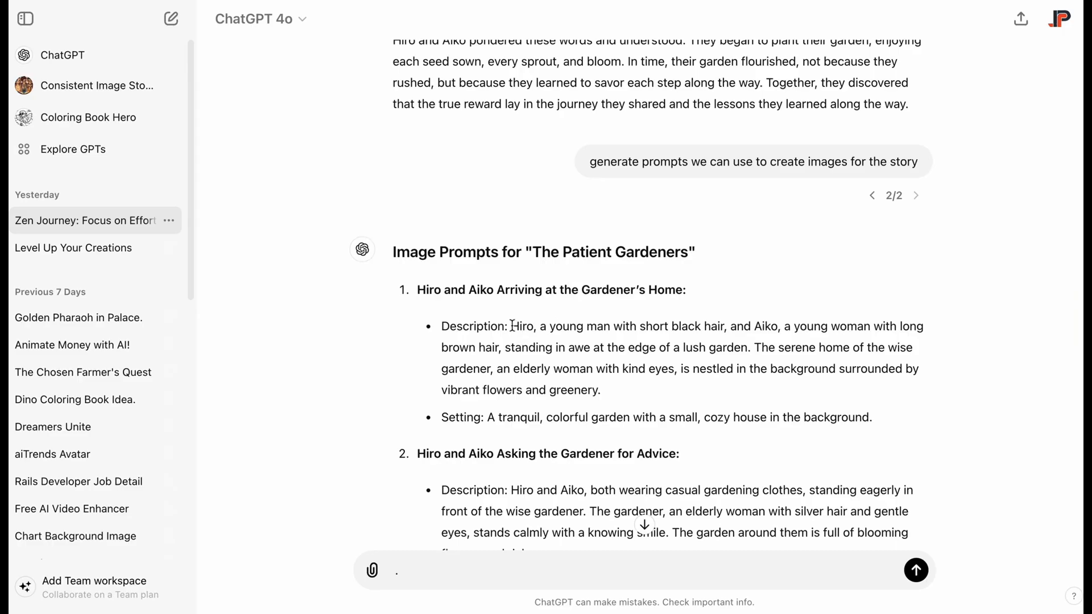
# Step: Copy "Hiro, a young man with short black hair" from the ChatGPT image prompts into a new Arcane-style Haiper prompt
pyautogui.moveTo(513, 325); pyautogui.dragTo(646, 323)
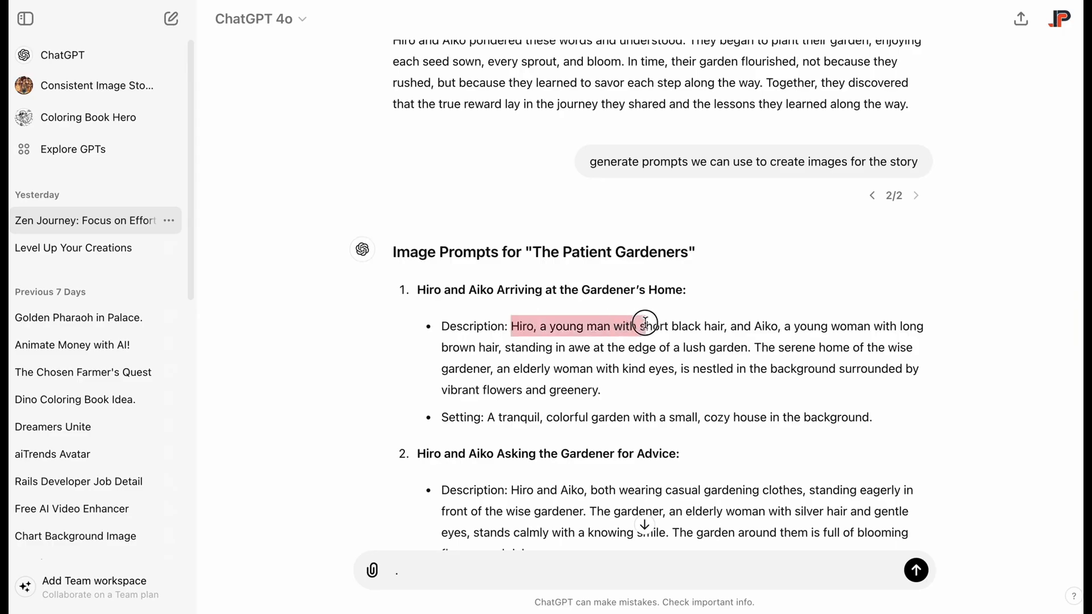
pyautogui.rightClick(689, 328)
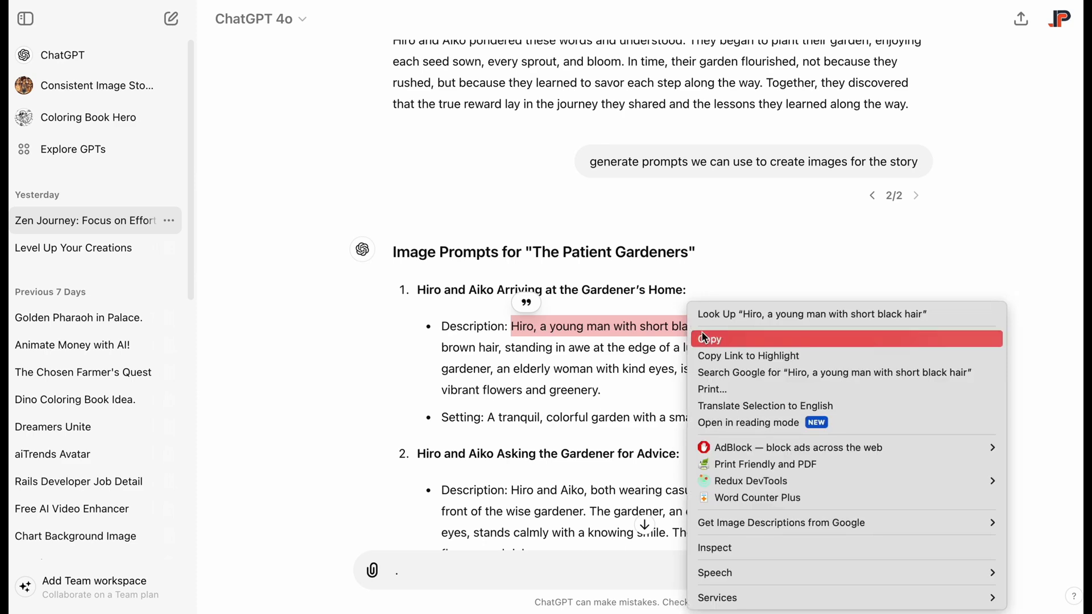
pyautogui.click(709, 340)
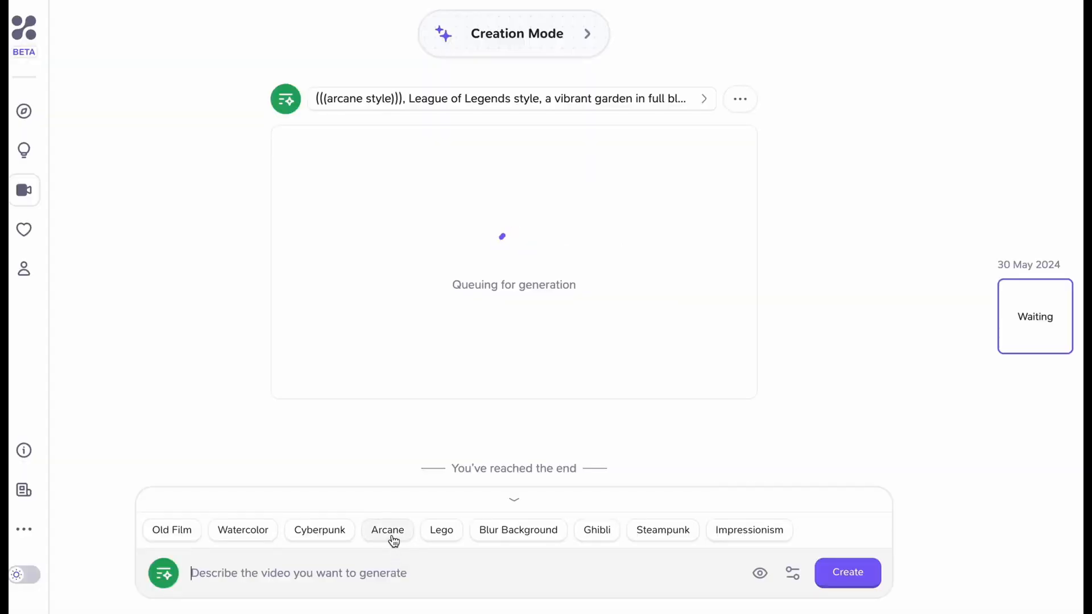
pyautogui.click(388, 530)
pyautogui.hotkey('ctrl', 'v')
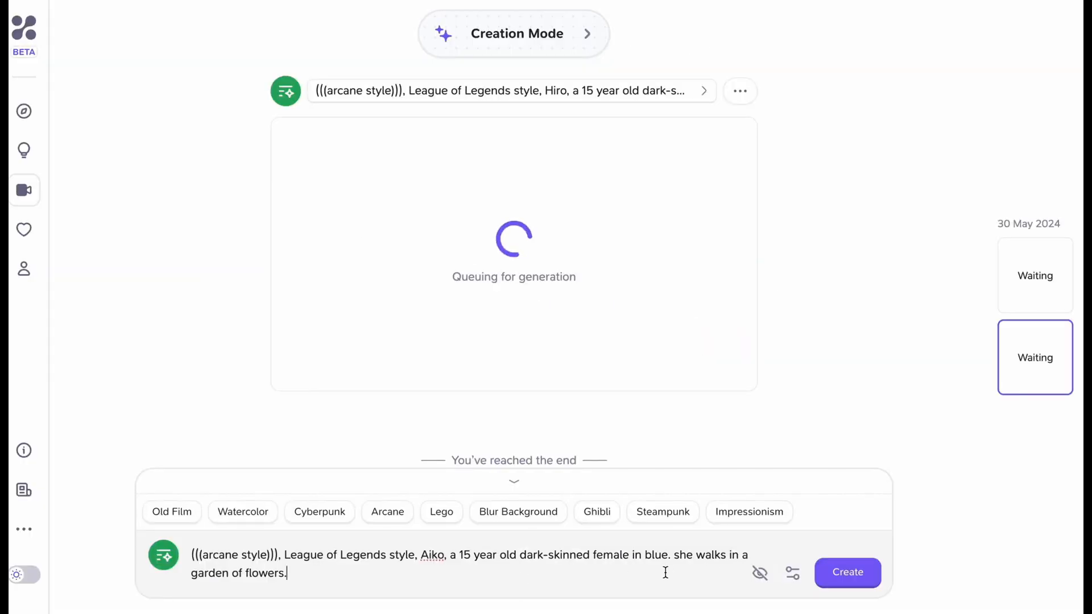
# Step: Generate the Arcane-style video of Aiko, a 15 year old dark-skinned female in blue walking in a garden of flowers
pyautogui.press('Return')
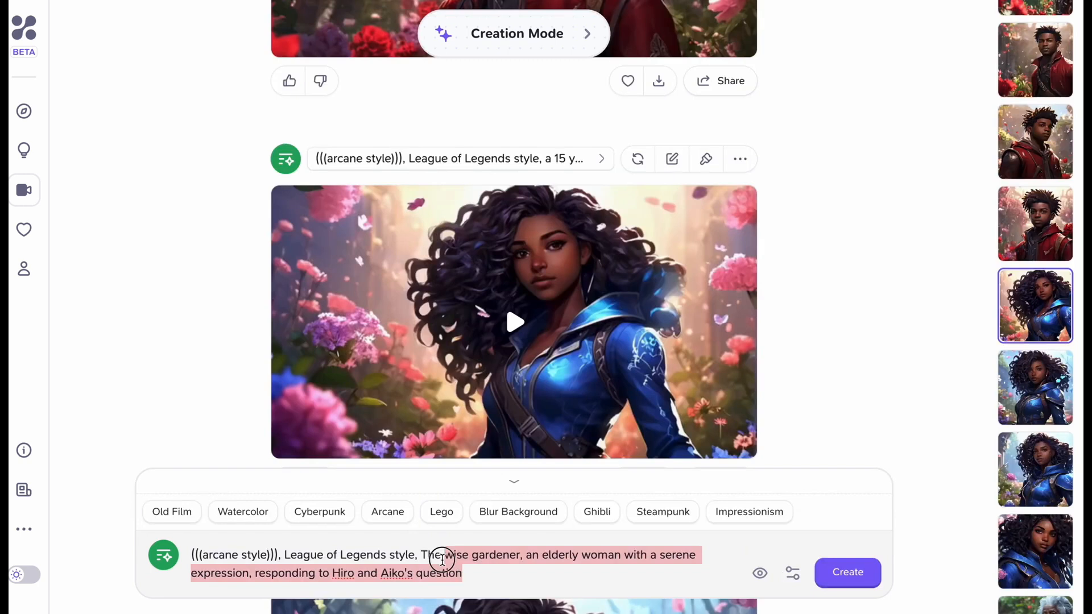
pyautogui.press('BackSpace')
pyautogui.hotkey('ctrl', 'v')
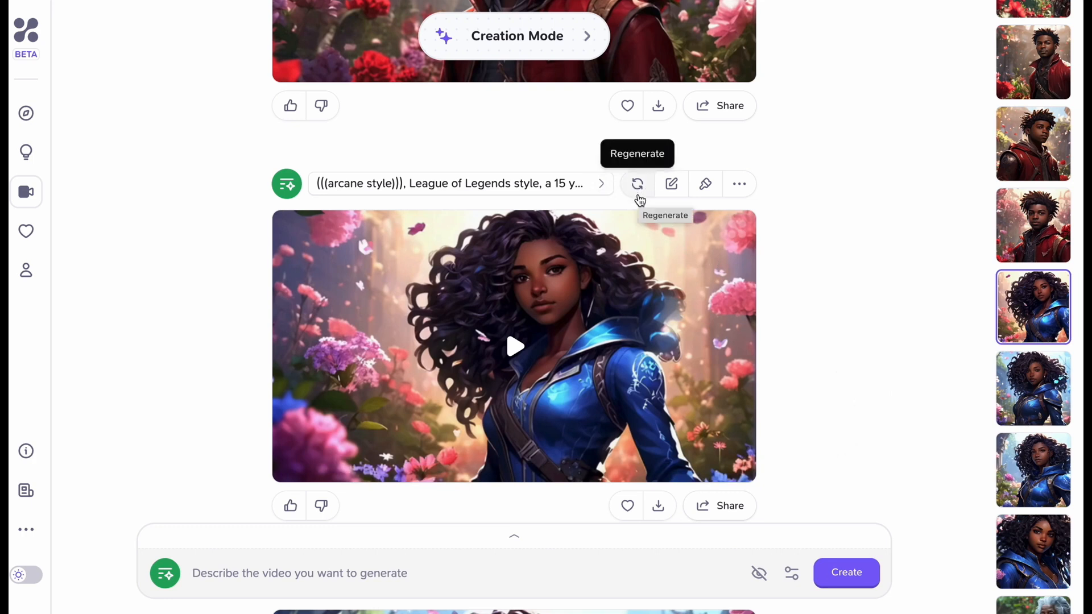
pyautogui.click(601, 183)
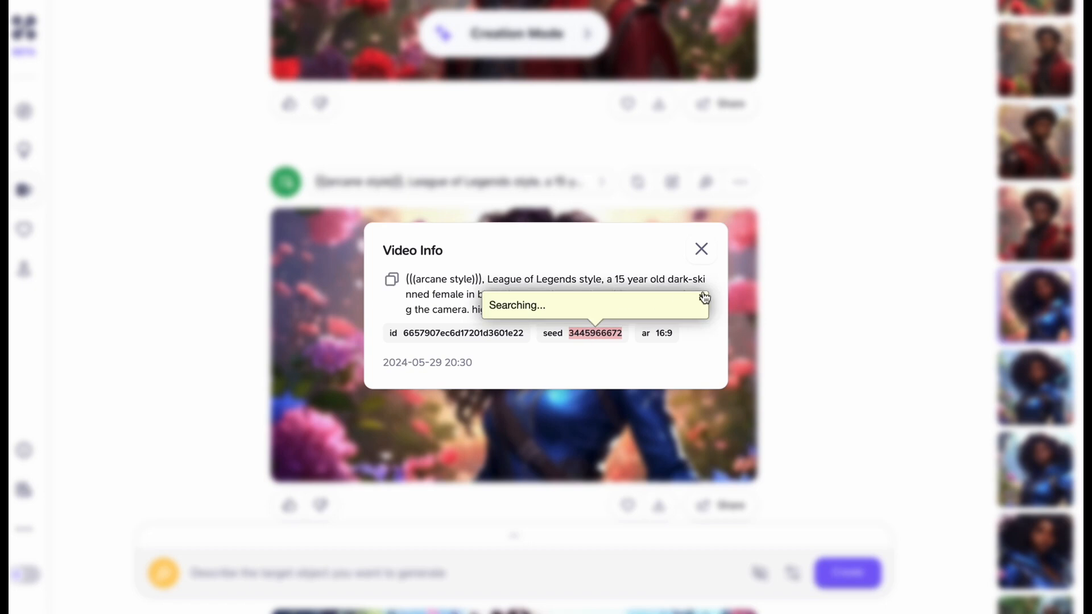
pyautogui.click(793, 573)
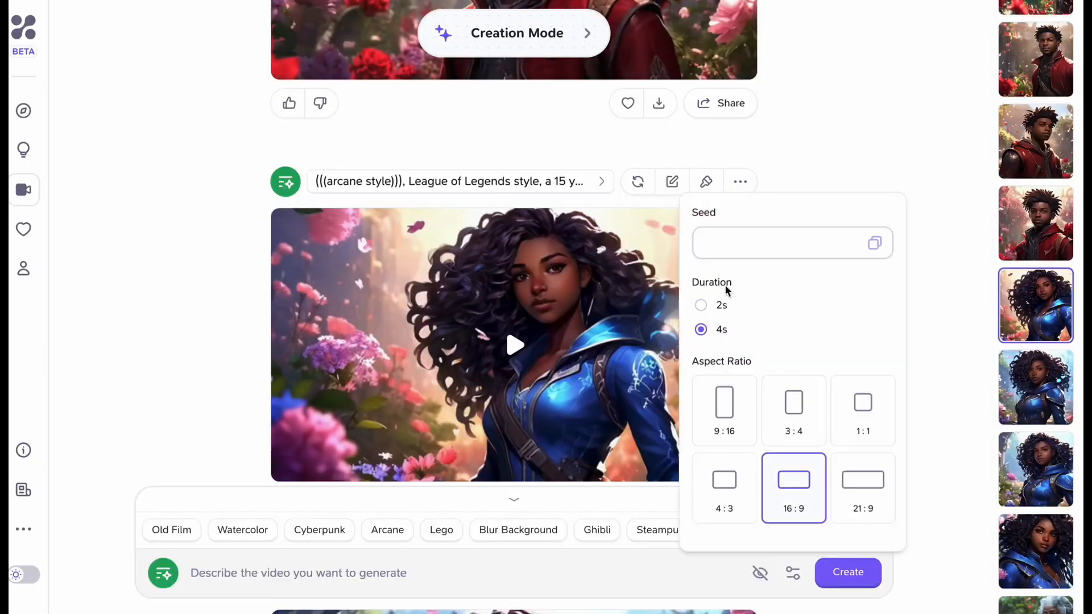
pyautogui.click(743, 255)
pyautogui.hotkey('ctrl', 'v')
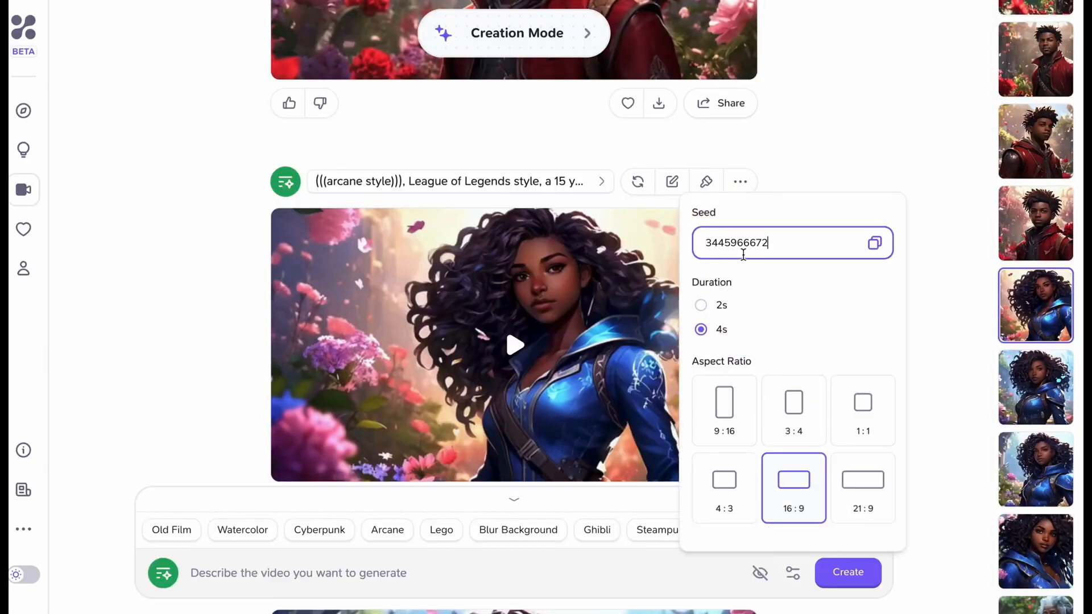
# Step: Reuse the prompt of the female in blue, replacing the walking action with "is holding a watering can"
pyautogui.click(504, 584)
pyautogui.hotkey('ctrl', 'v')
pyautogui.moveTo(667, 555); pyautogui.dragTo(696, 556)
pyautogui.press('BackSpace')
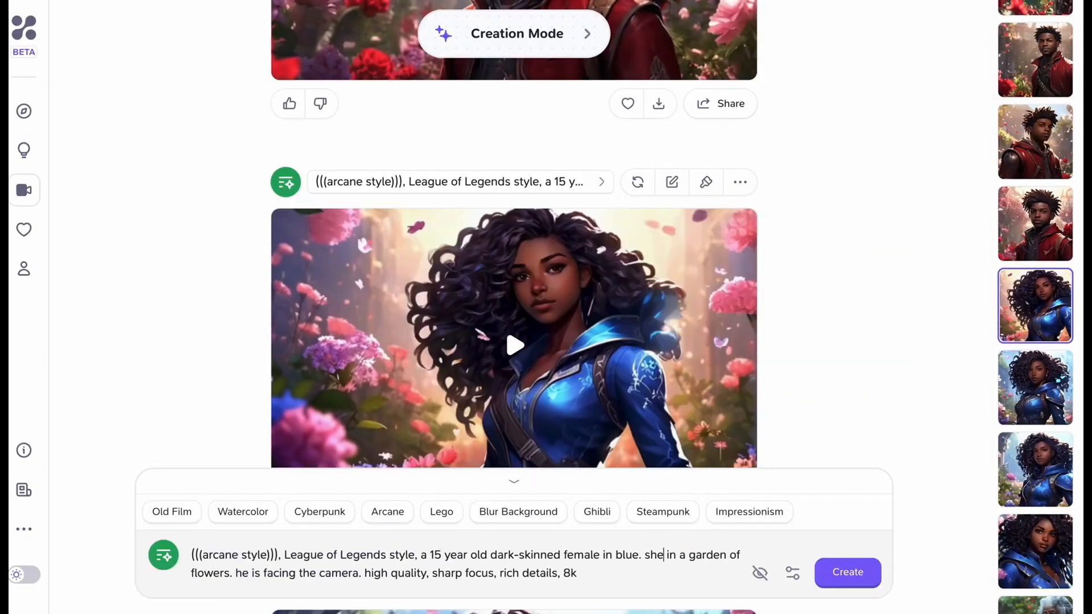
pyautogui.write('is holding a watering can')
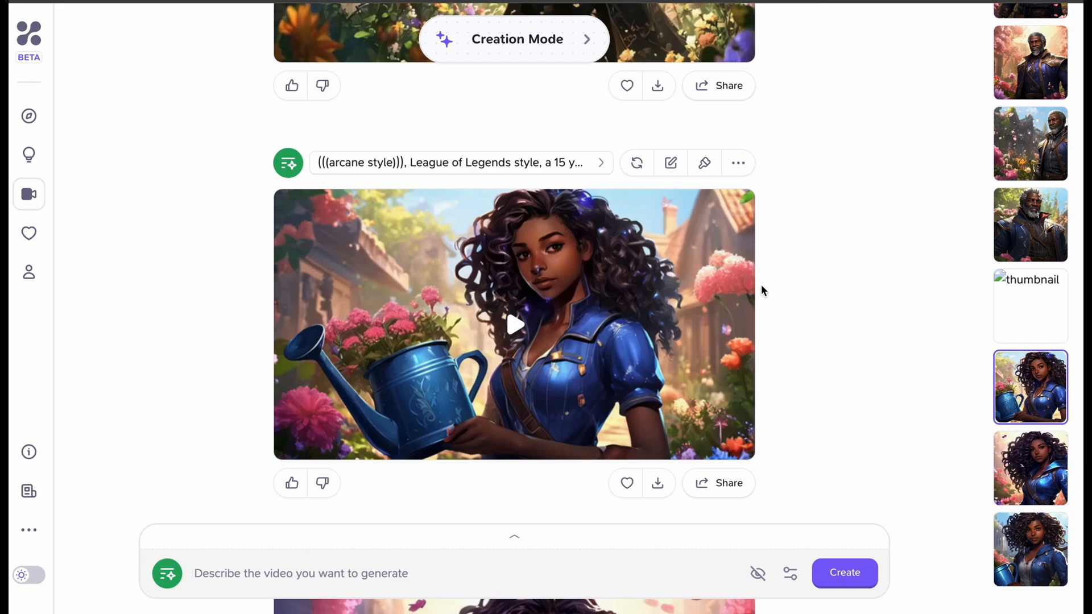
# Step: Play the generated video of the female in blue holding a watering can
pyautogui.moveTo(566, 319)
pyautogui.click(526, 327)
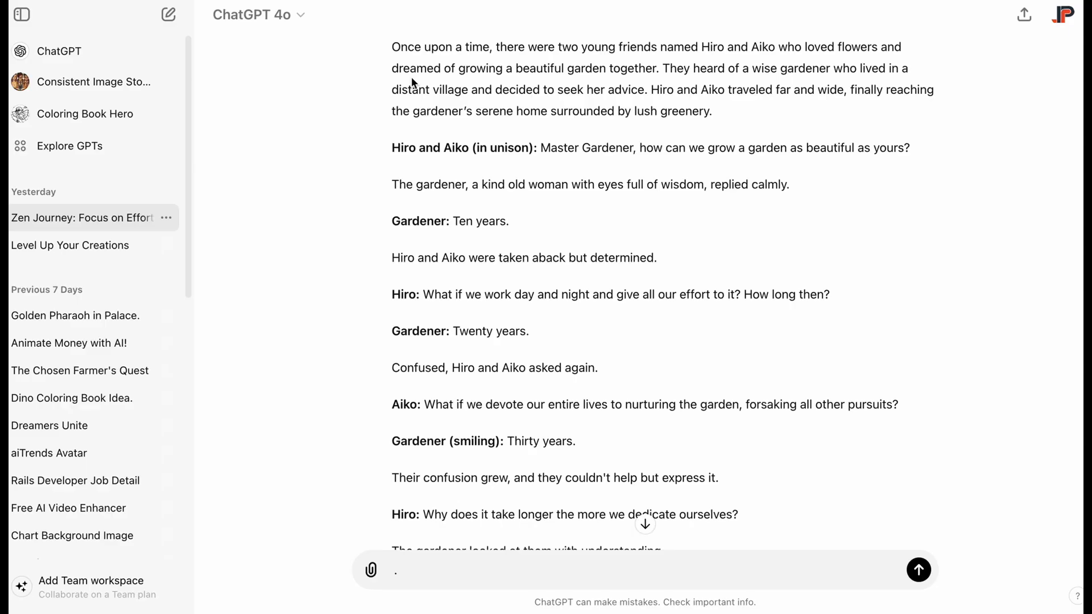
# Step: Copy the story's opening paragraph and paste it into a new default text clip on the CapCut timeline
pyautogui.moveTo(395, 47); pyautogui.dragTo(688, 108)
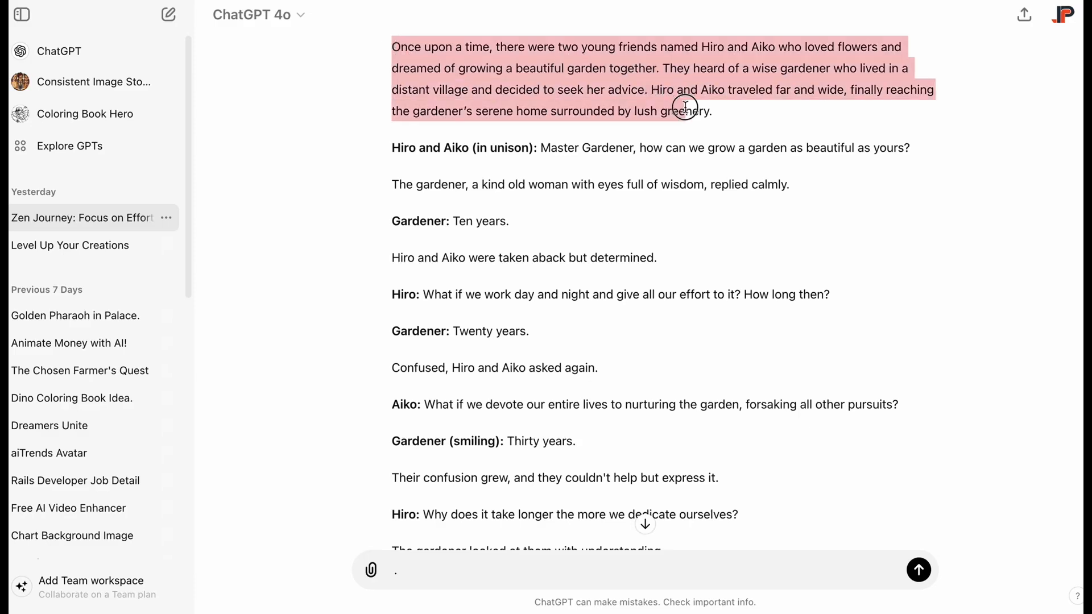
pyautogui.rightClick(576, 84)
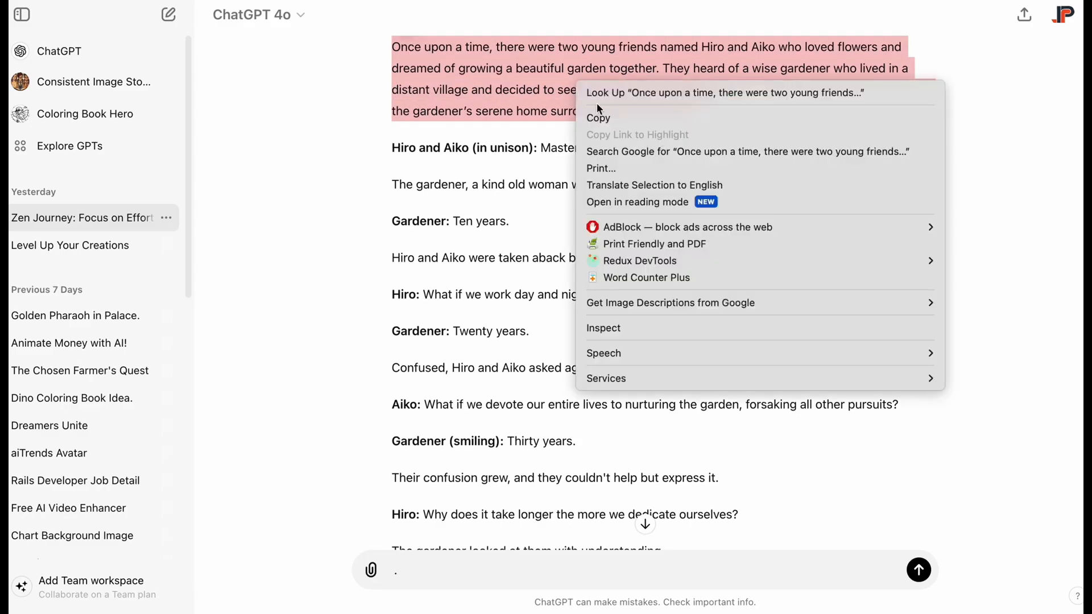
pyautogui.click(612, 120)
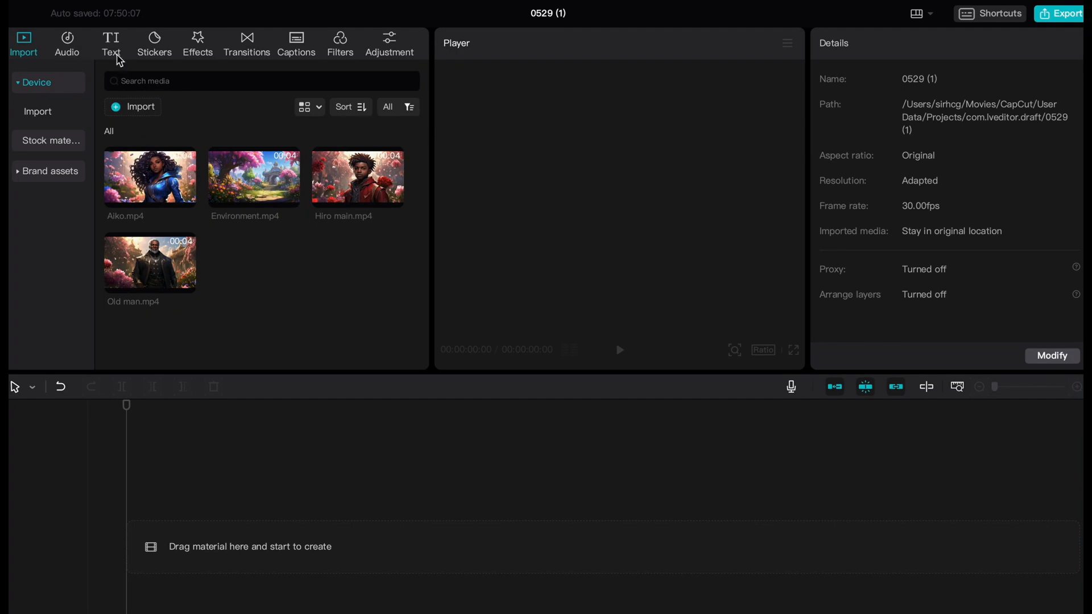
pyautogui.click(112, 46)
pyautogui.moveTo(139, 134); pyautogui.dragTo(278, 519)
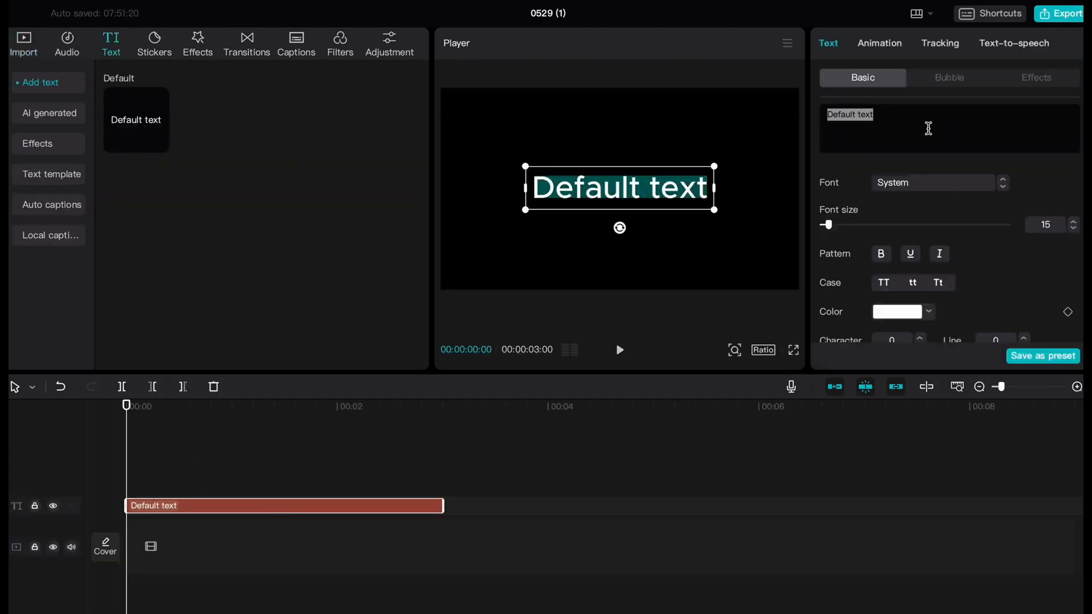
pyautogui.hotkey('ctrl', 'v')
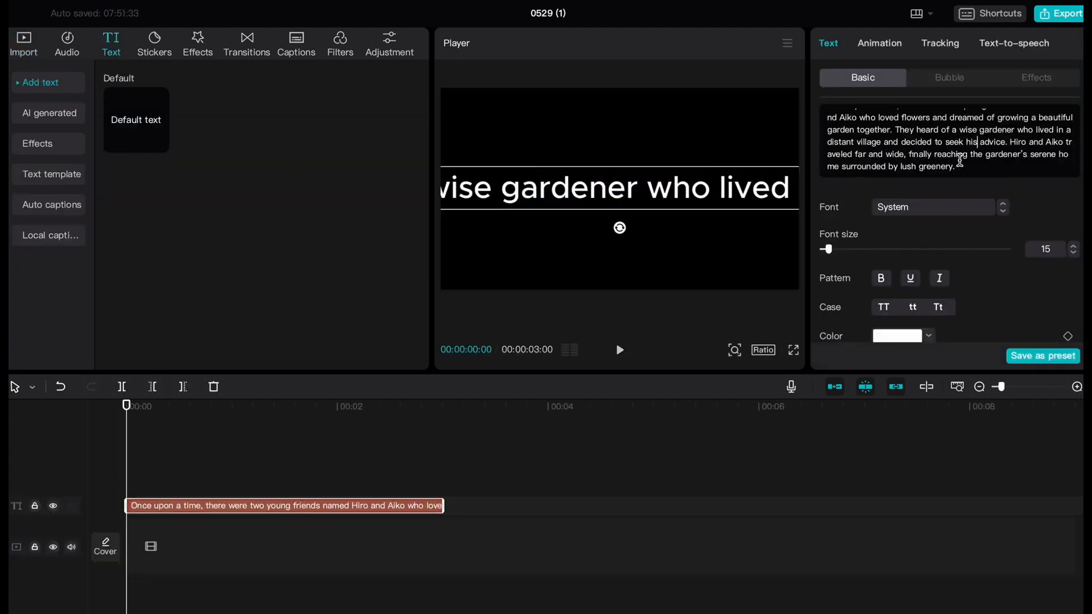
# Step: Generate text-to-speech for the opening narration text with the Narrative Male voice
pyautogui.click(1014, 44)
pyautogui.scroll(-2, 908, 282)
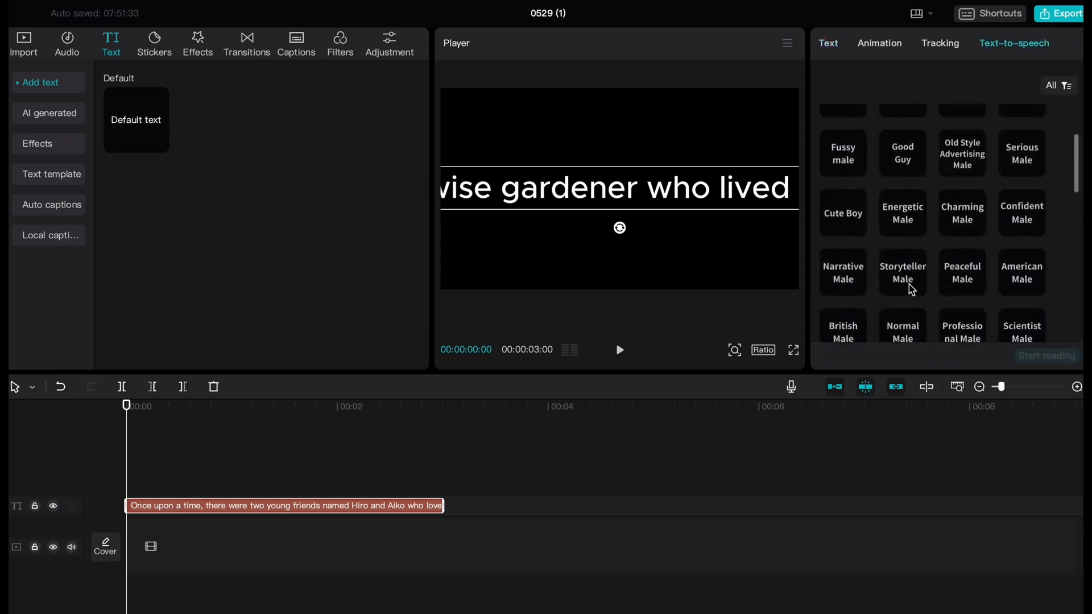
pyautogui.click(902, 268)
pyautogui.click(845, 268)
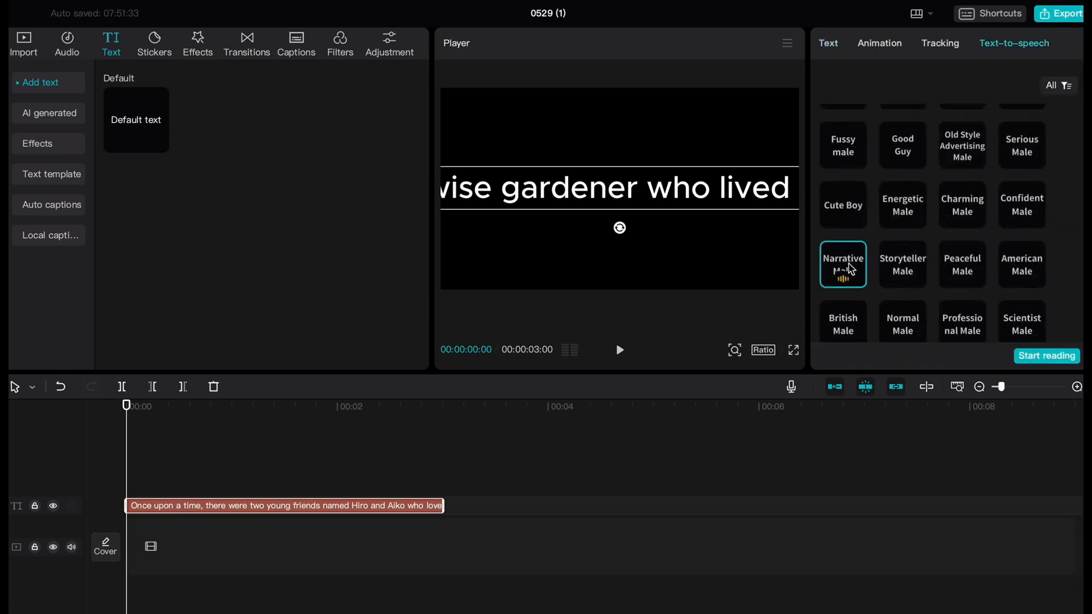
pyautogui.click(1044, 357)
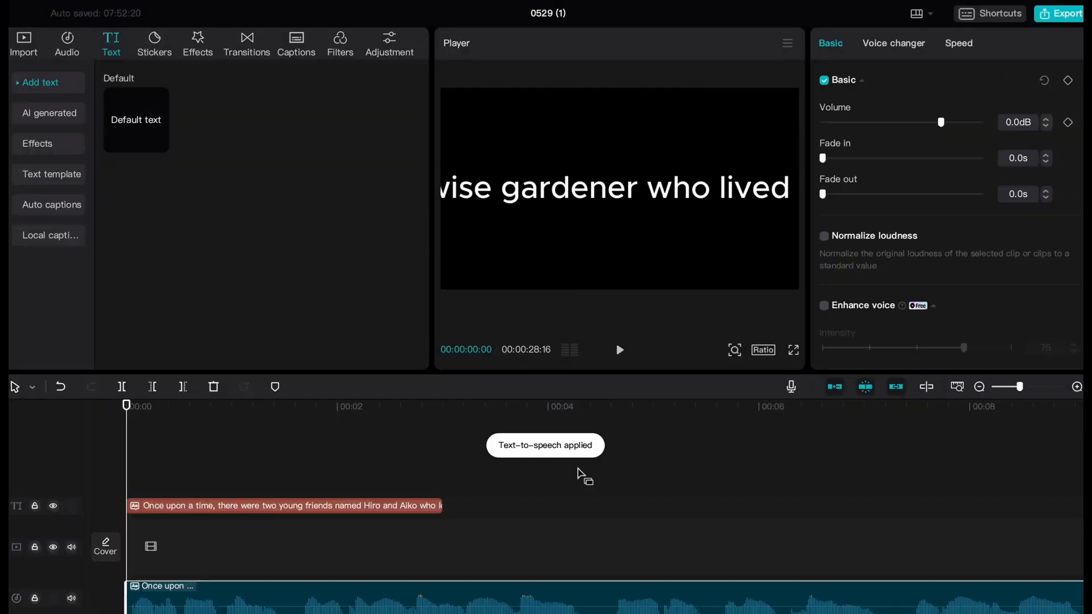
# Step: Set up the export of the narration without video, naming it "Narration"
pyautogui.click(1058, 13)
pyautogui.click(581, 226)
pyautogui.tripleClick(695, 156)
pyautogui.write('Narration')
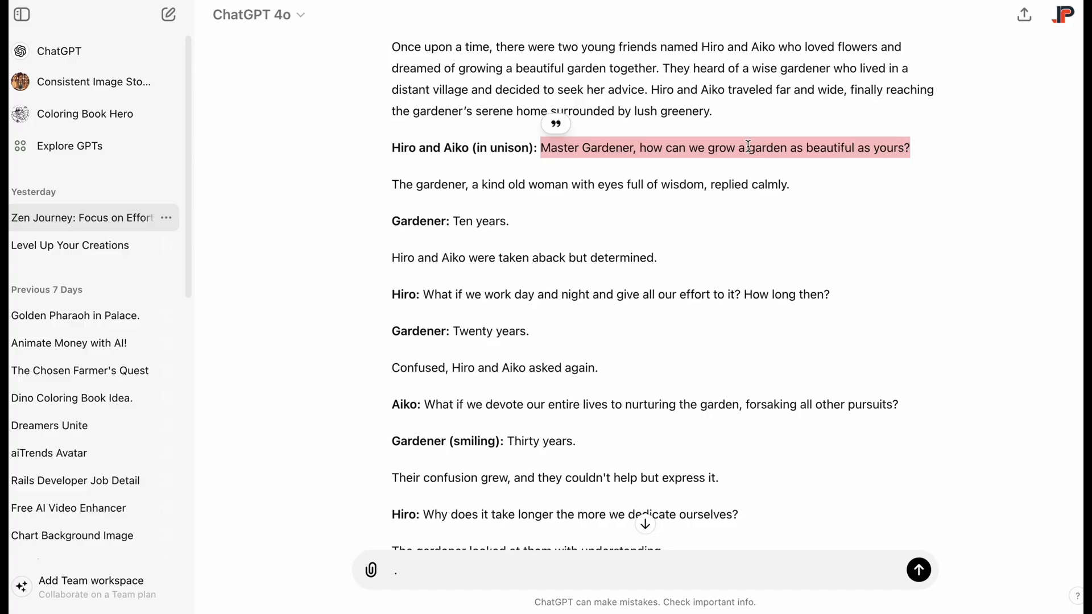
# Step: Copy the line "Master Gardener, how can we grow a garden as beautiful as yours?" into a text clip and voice it with Chill Girl
pyautogui.rightClick(749, 147)
pyautogui.click(699, 177)
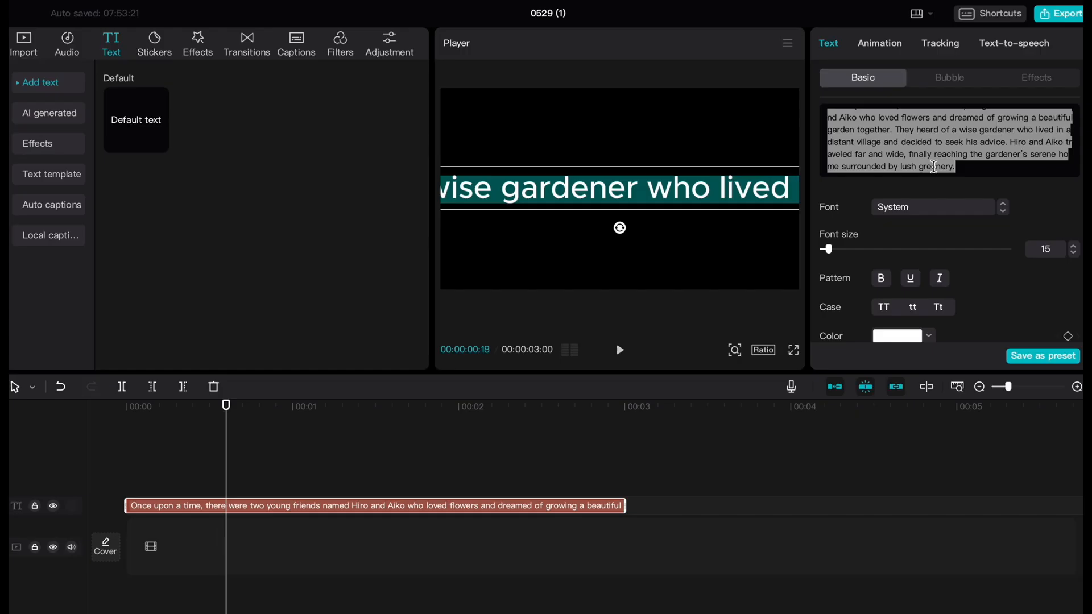
pyautogui.press('super+v')
pyautogui.click(1014, 42)
pyautogui.scroll(-3, 968, 245)
pyautogui.click(902, 147)
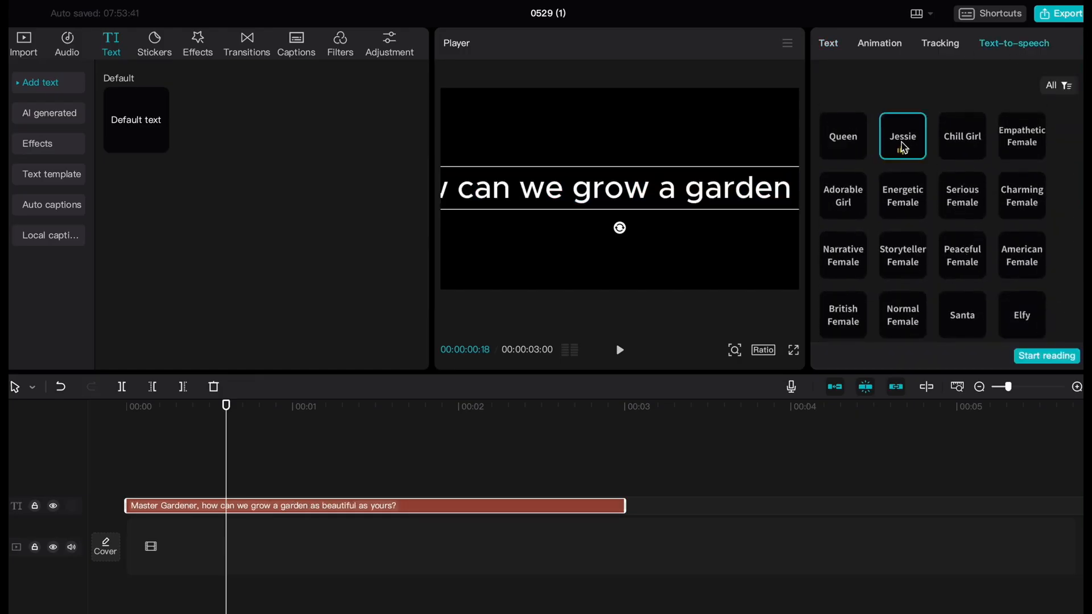
pyautogui.click(970, 151)
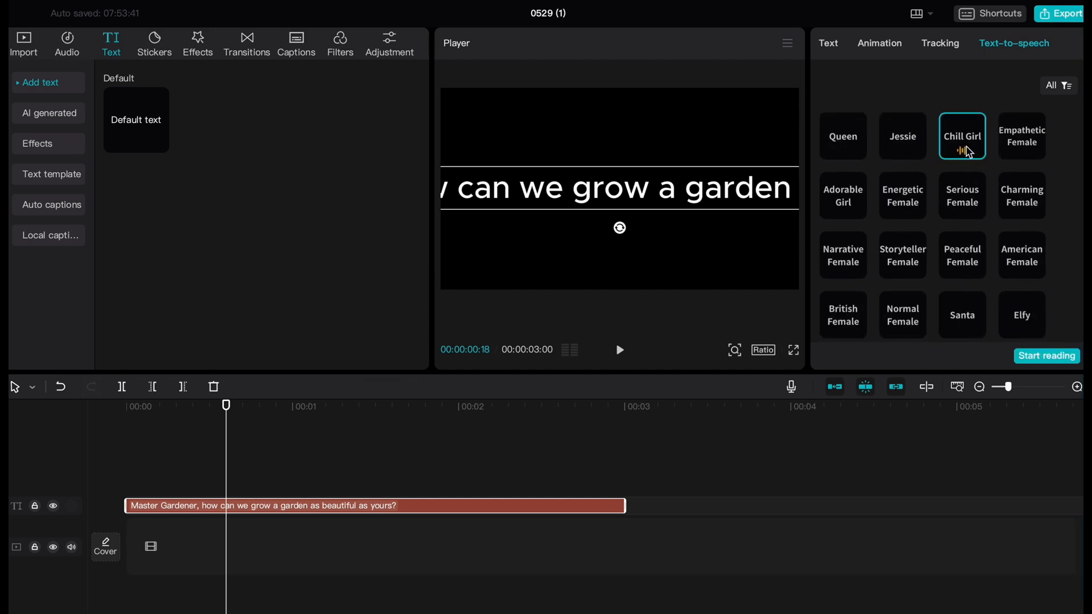
pyautogui.click(1037, 360)
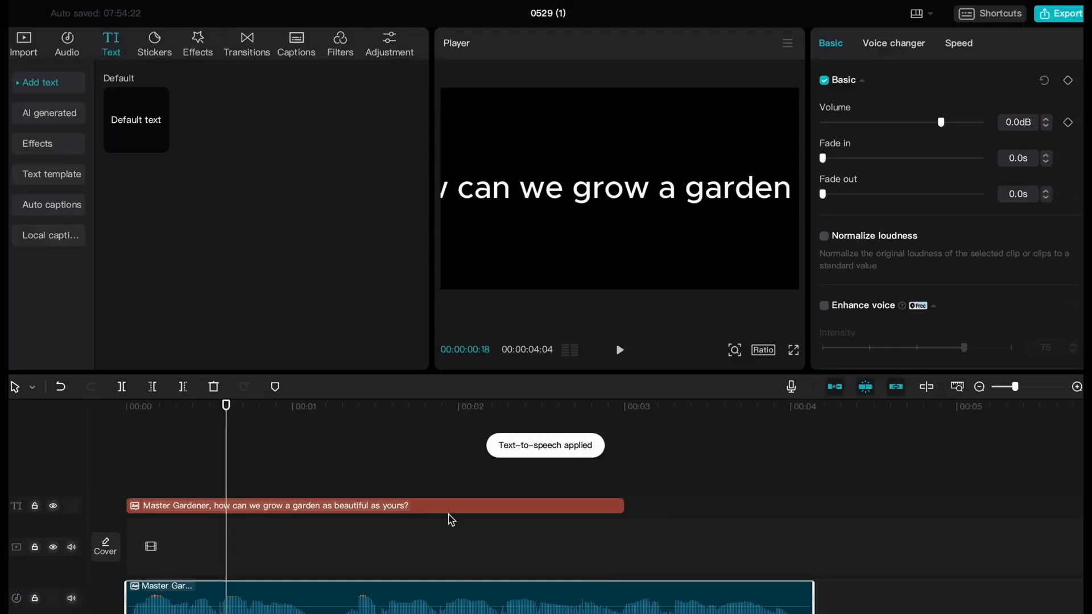
# Step: Add Aiko.mp4 to the timeline and paste a copy of the clip directly after it
pyautogui.click(25, 48)
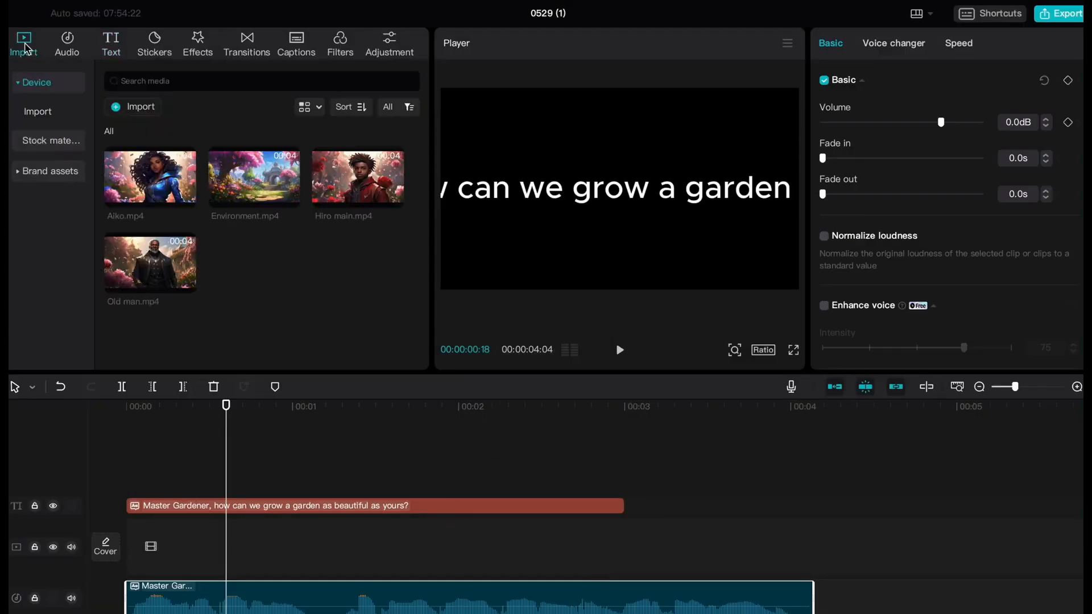
pyautogui.click(186, 198)
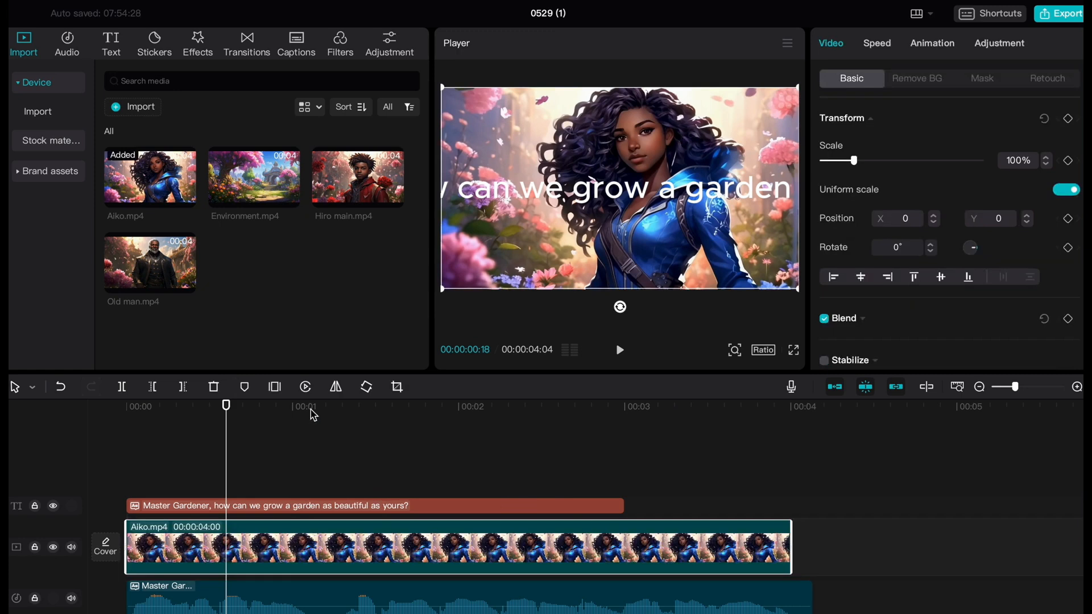
pyautogui.rightClick(550, 553)
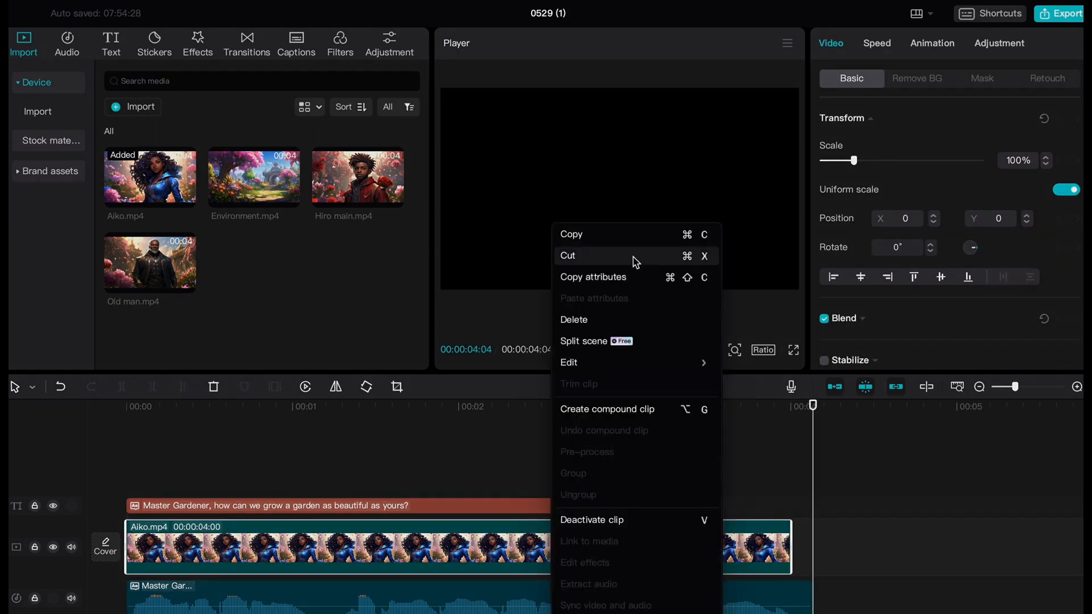
pyautogui.click(584, 235)
pyautogui.rightClick(860, 556)
pyautogui.click(880, 563)
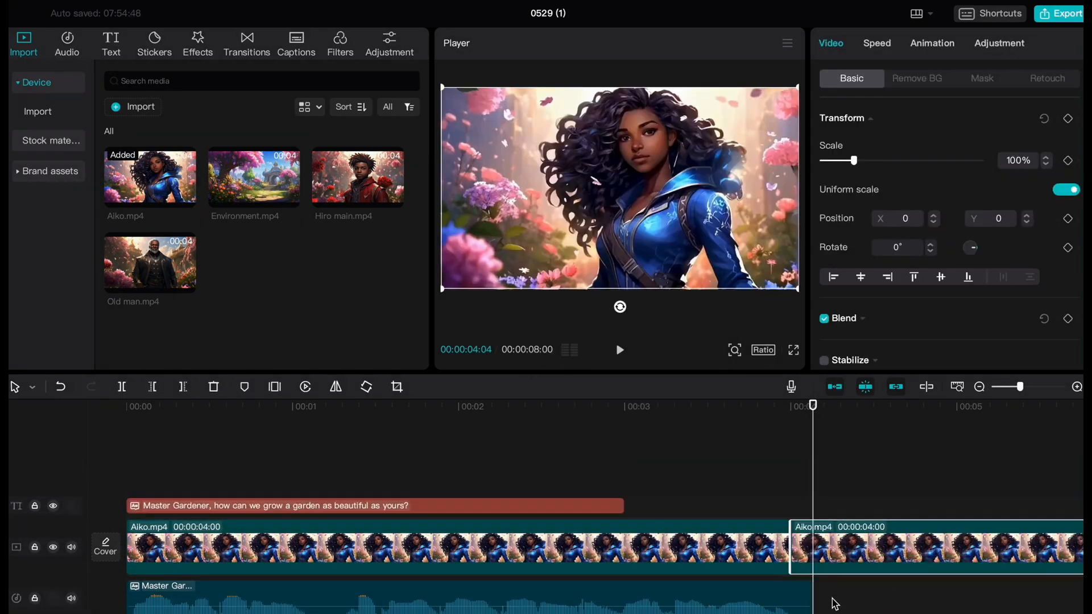
# Step: Reverse the second Aiko clip and trim its end to match the end of the voice audio
pyautogui.click(979, 387)
pyautogui.click(417, 424)
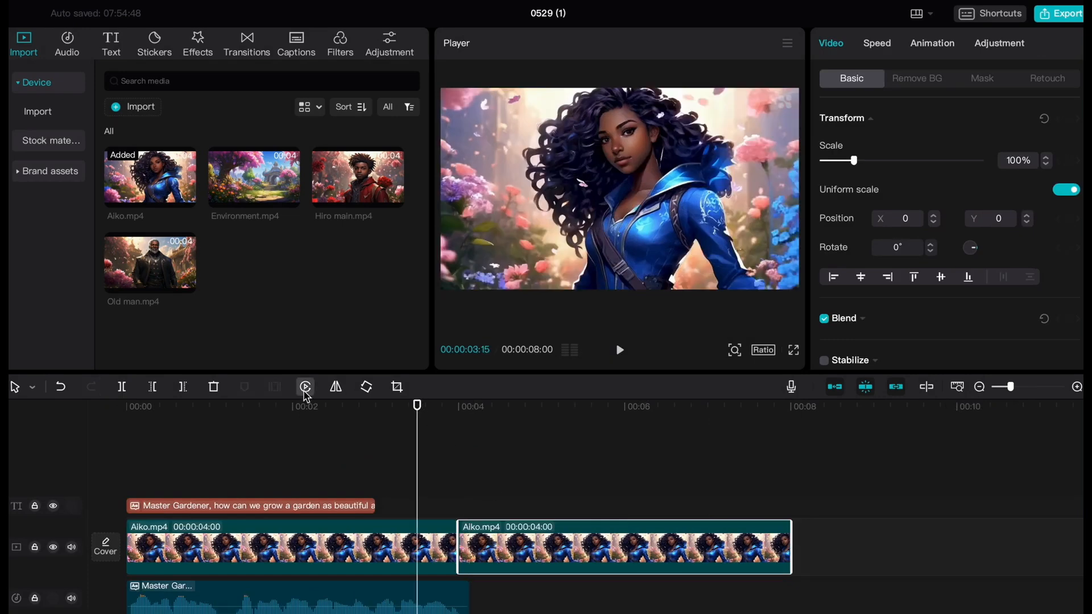
pyautogui.click(305, 387)
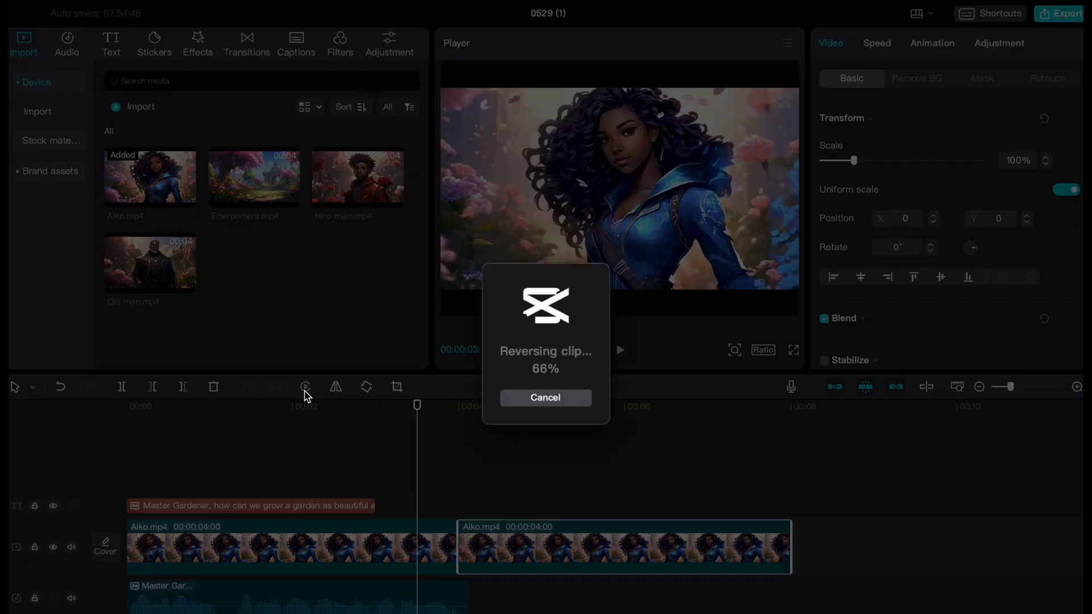
pyautogui.click(393, 460)
pyautogui.click(323, 407)
pyautogui.click(624, 350)
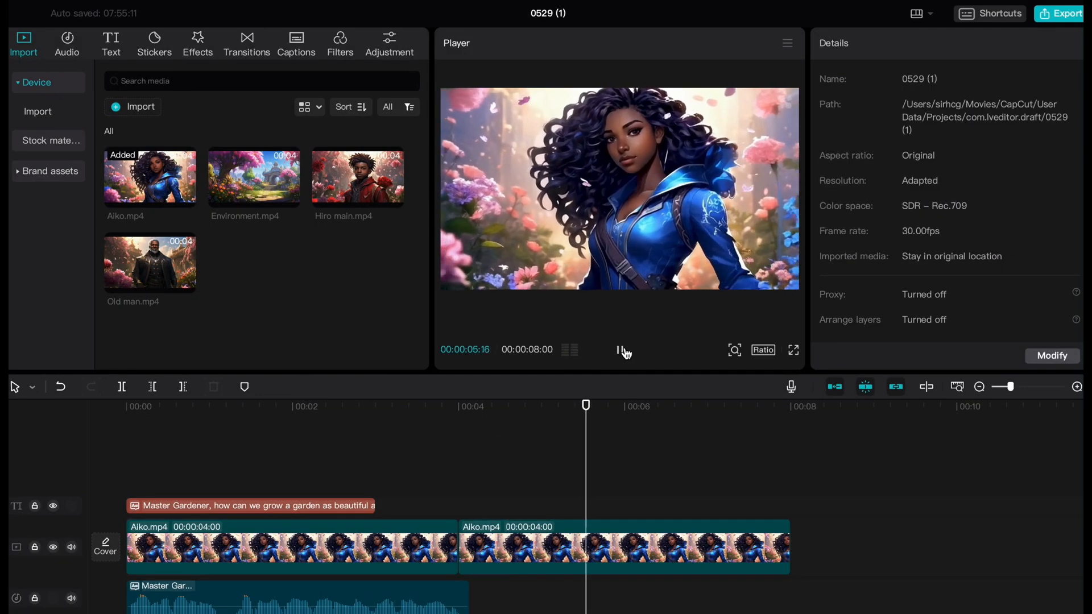
pyautogui.moveTo(789, 548); pyautogui.dragTo(473, 560)
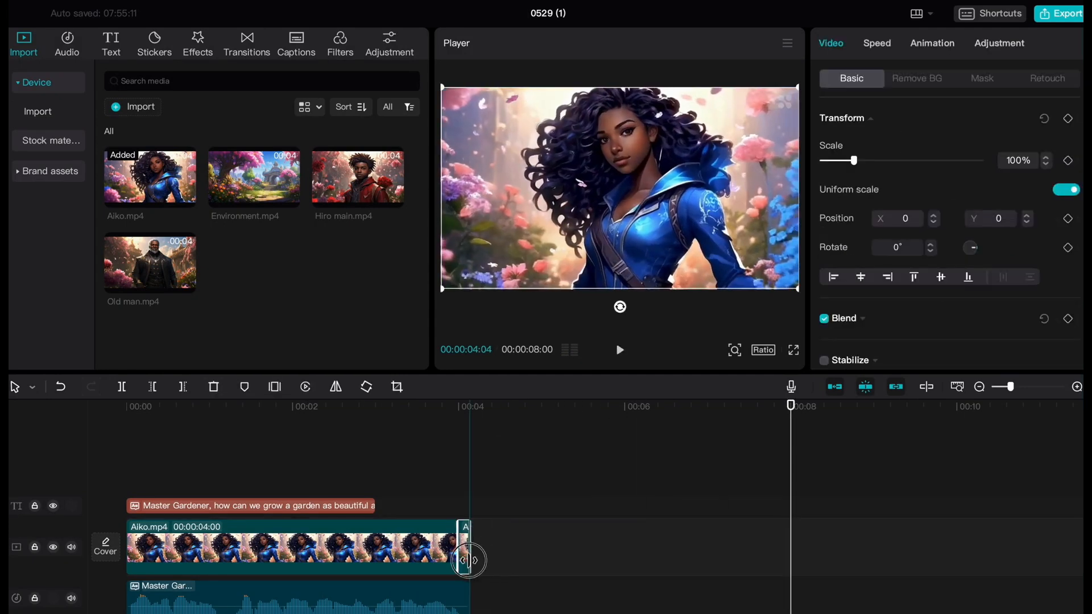
pyautogui.click(557, 472)
# Step: Export the Aiko video as a 720P mp4 named "Aiko"
pyautogui.click(1045, 13)
pyautogui.tripleClick(711, 157)
pyautogui.write('Aiko')
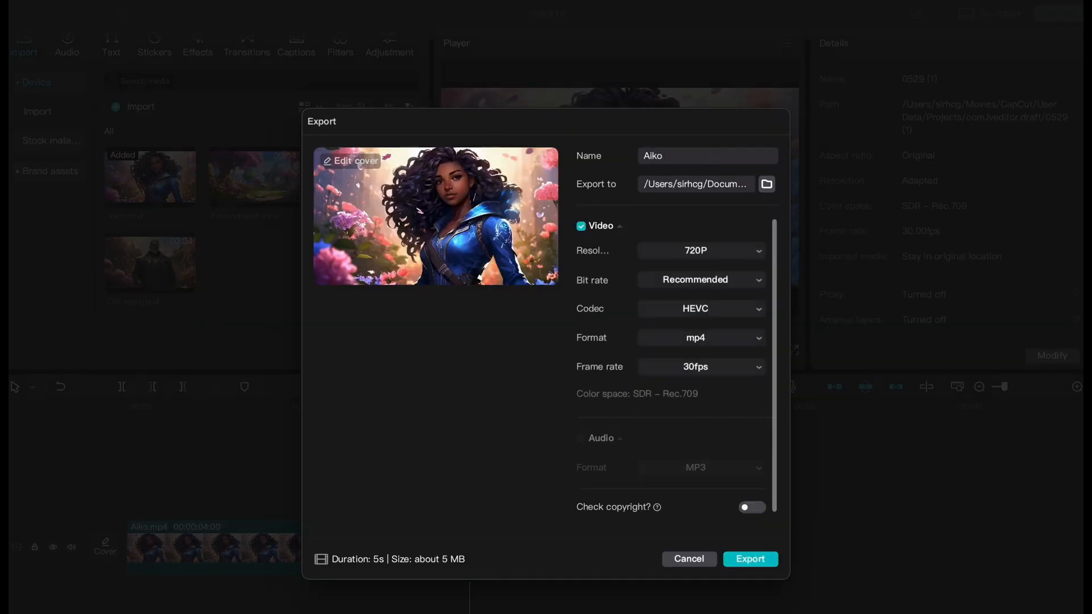
pyautogui.click(751, 559)
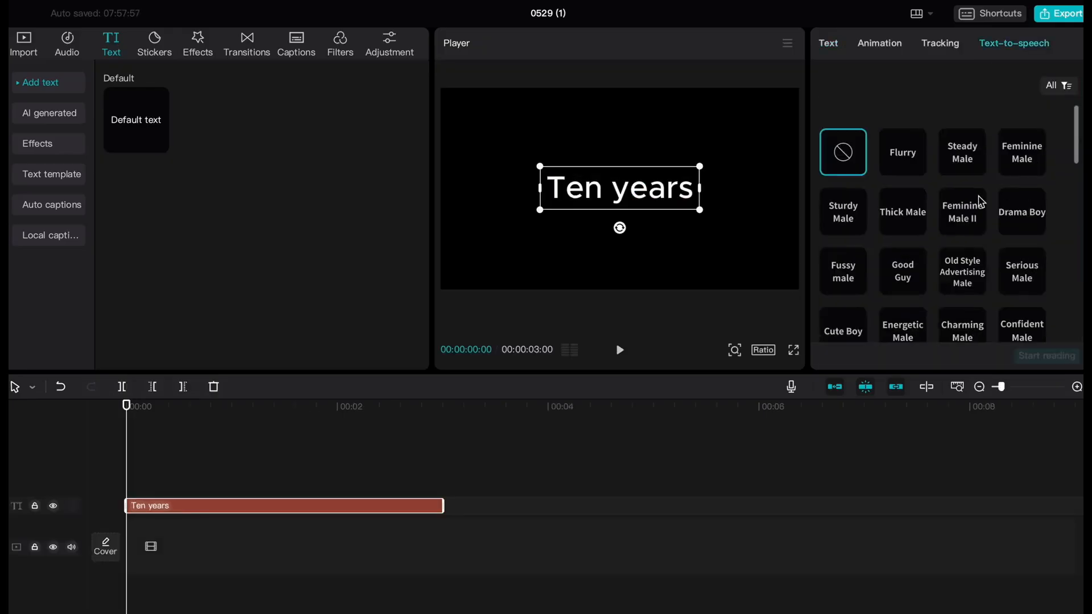
# Step: Generate text-to-speech for the "Ten years" text with the Steady Male voice and open the export settings
pyautogui.click(962, 161)
pyautogui.click(1048, 353)
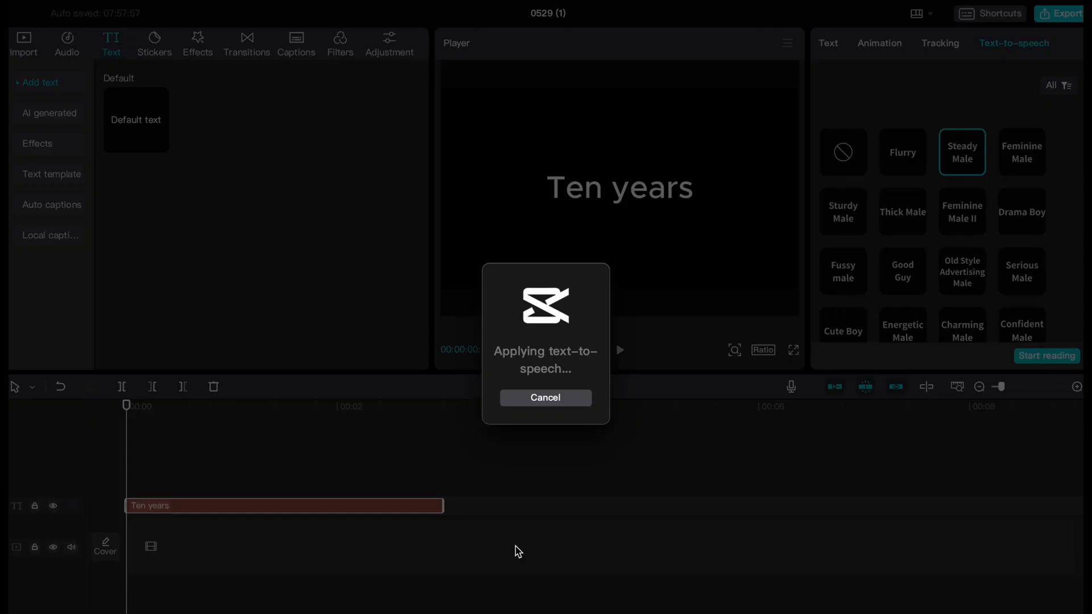
pyautogui.click(1059, 14)
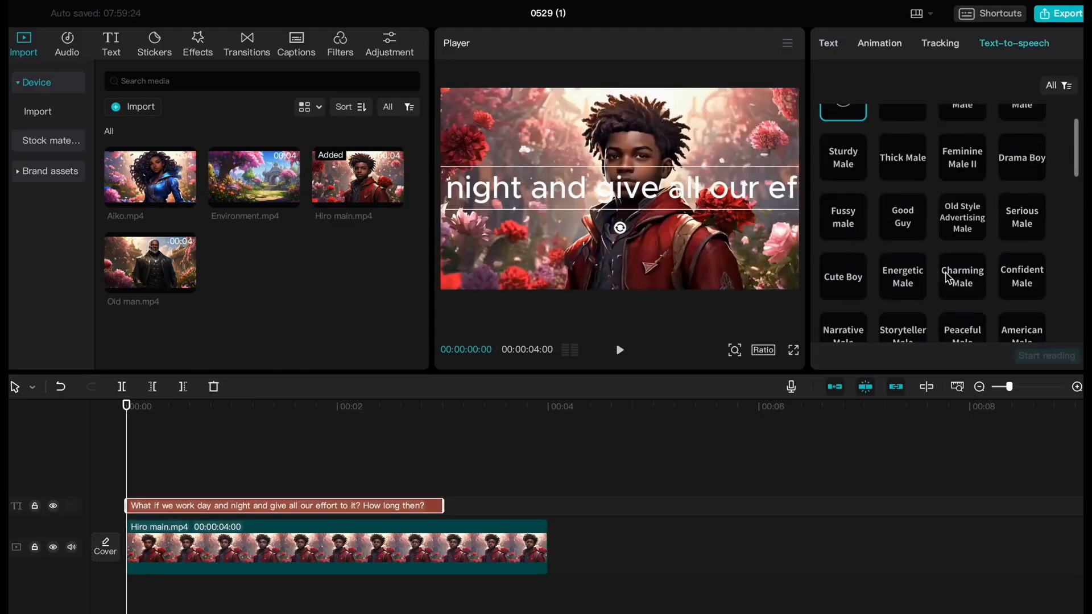
pyautogui.click(1023, 198)
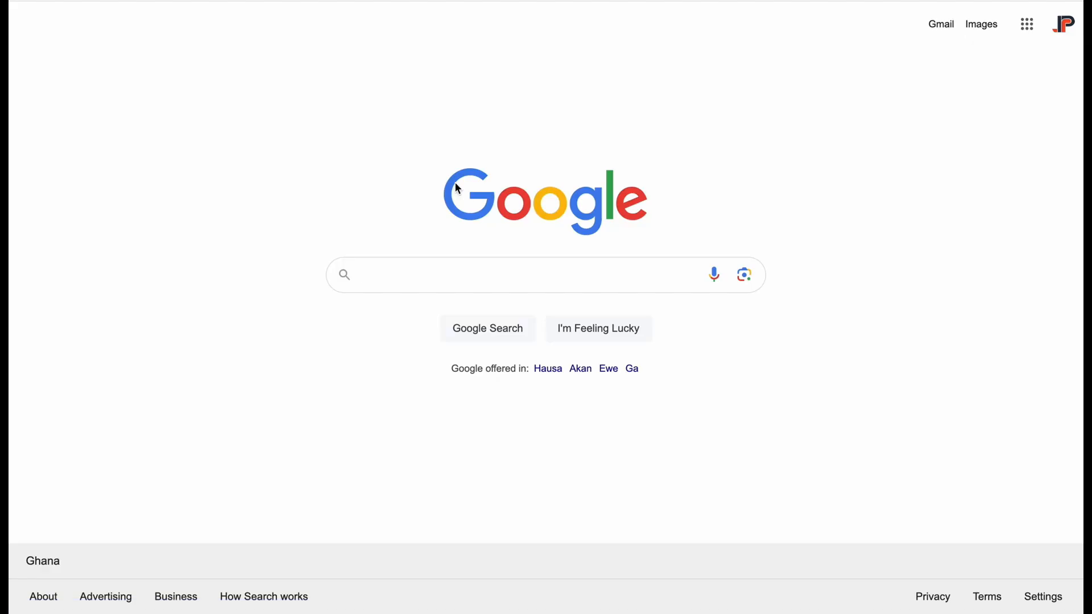
# Step: Search Google for "download pinokio" and open Pinokio's download and install instructions for M1/M2/M3 Macs
pyautogui.write('download pinokio')
pyautogui.press('Return')
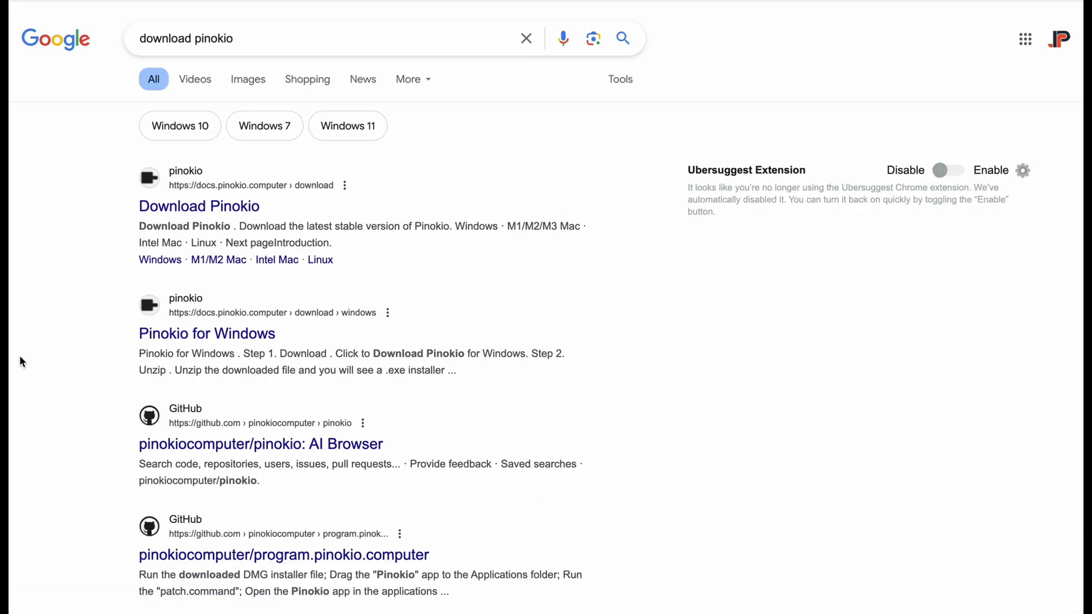
pyautogui.click(181, 208)
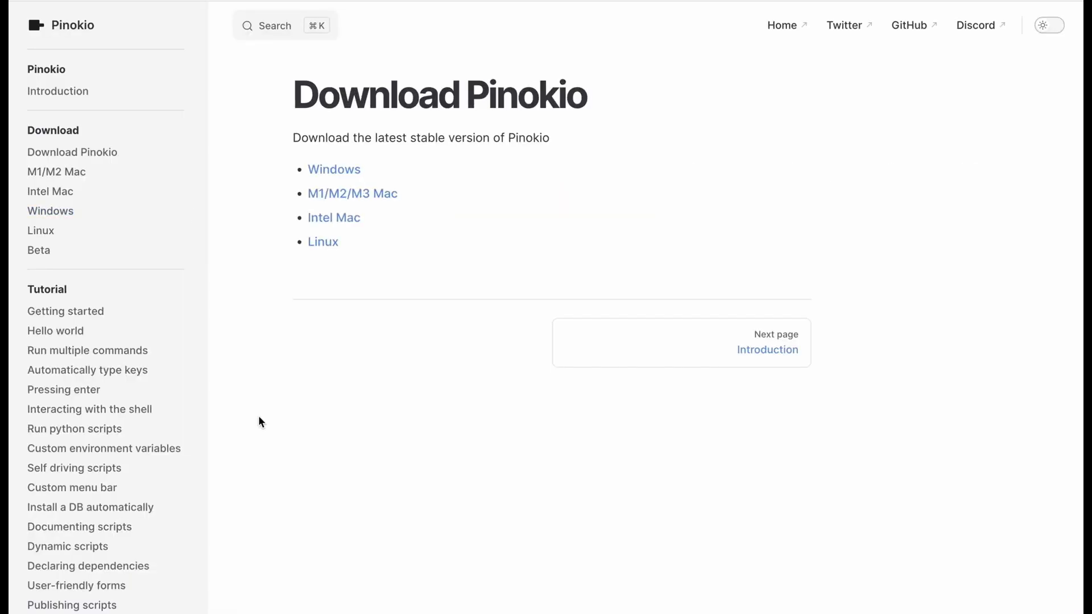
pyautogui.click(357, 194)
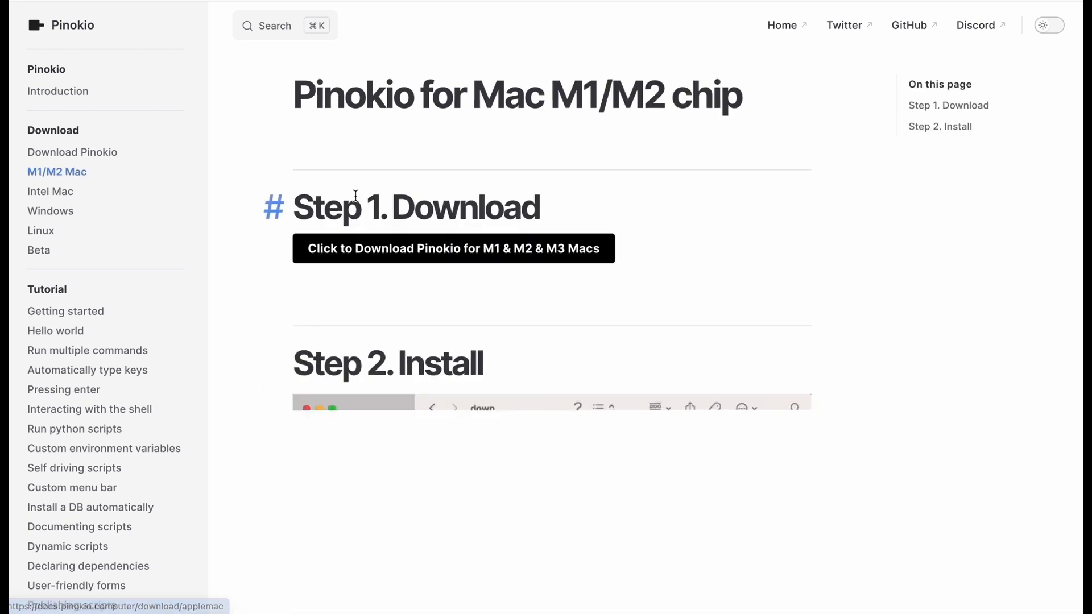
pyautogui.scroll(-1, 289, 443)
pyautogui.scroll(-6, 290, 444)
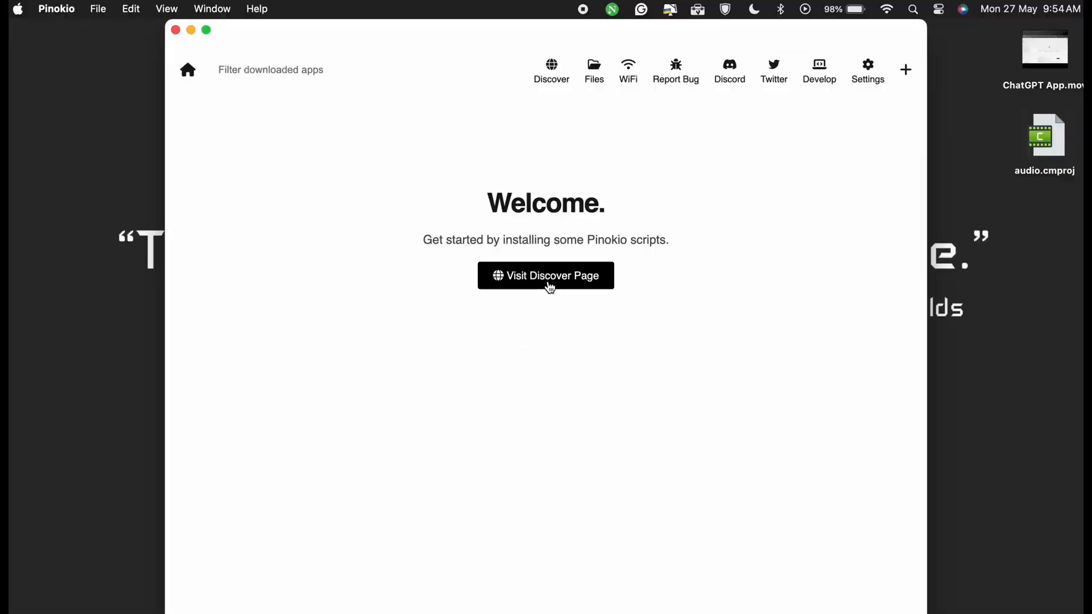
# Step: In Pinokio, search the Discover page for "facefu" and open the FaceFusion 2.6.0 script
pyautogui.click(544, 281)
pyautogui.write('facefu')
pyautogui.click(361, 397)
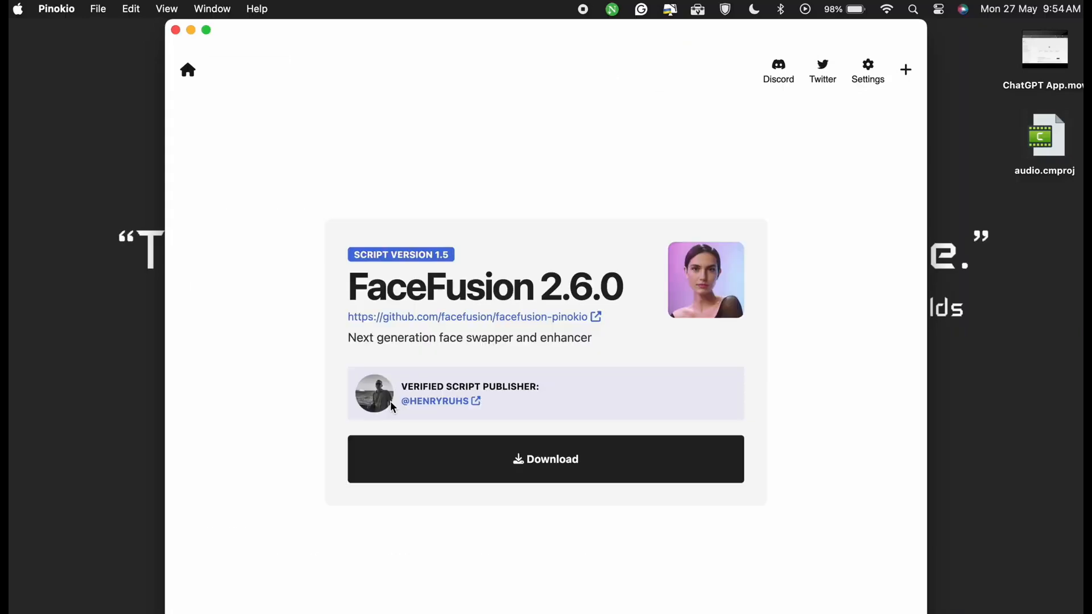
# Step: Start the FaceFusion download and install the required conda, git, zip, nodejs, ffmpeg and py components
pyautogui.click(556, 473)
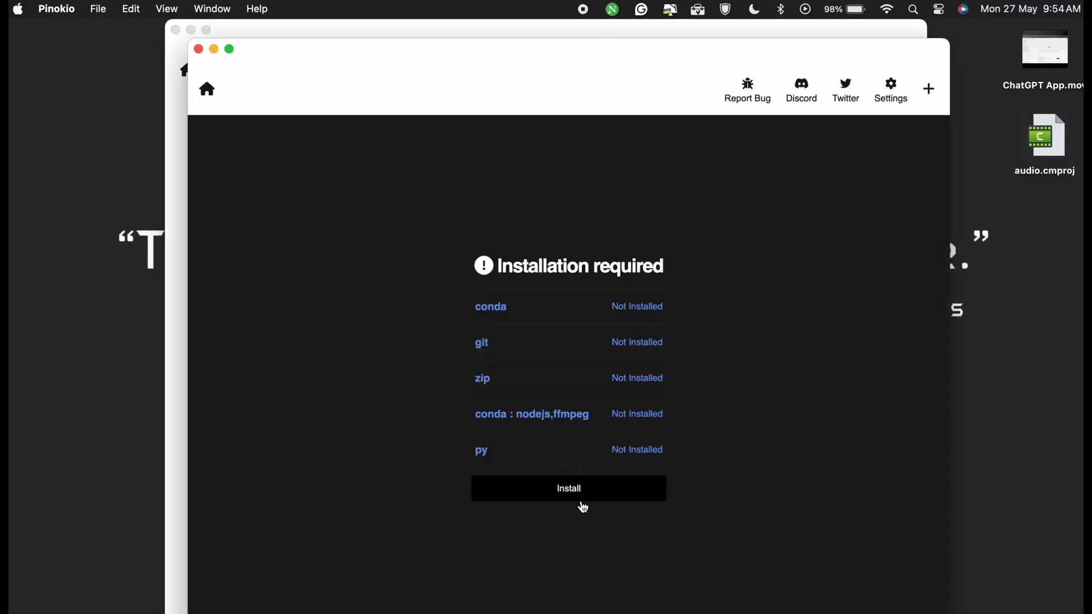
pyautogui.click(571, 490)
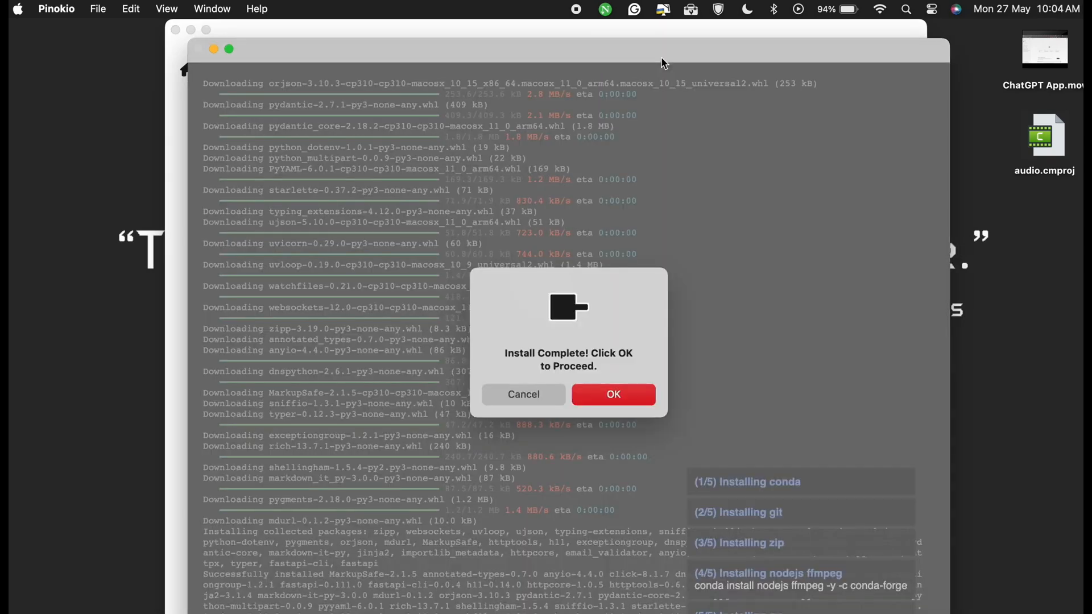
pyautogui.click(614, 396)
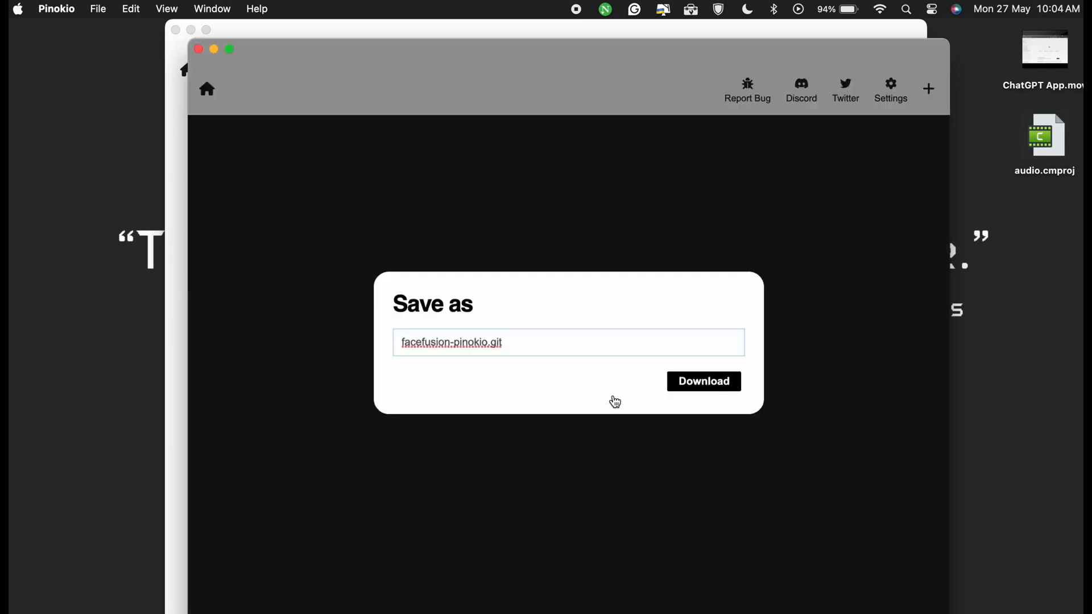
# Step: Download the script as facefusion-pinokio.git and install FaceFusion
pyautogui.click(696, 381)
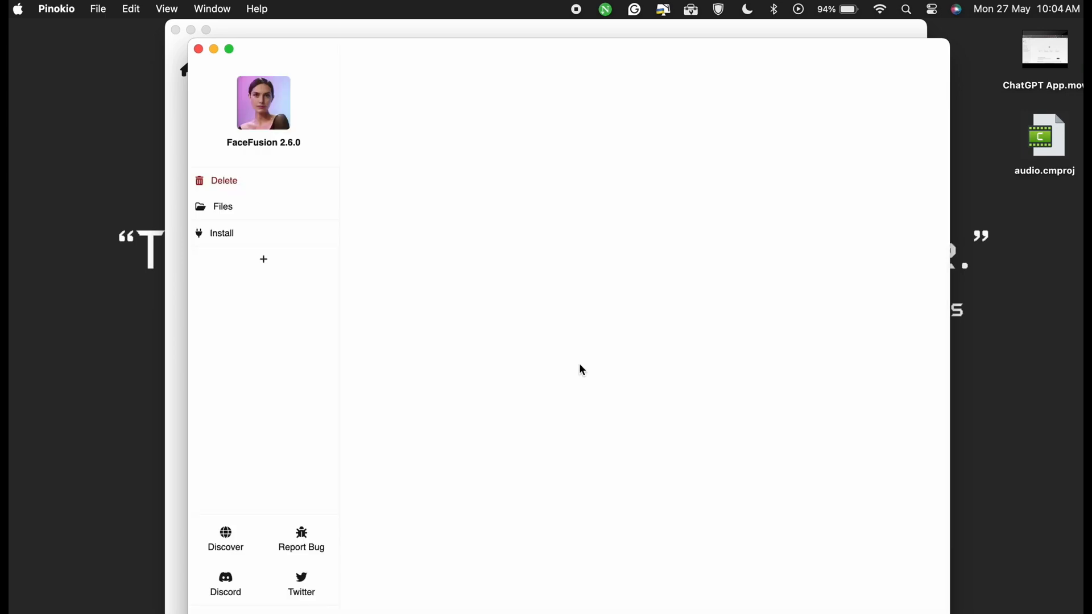
pyautogui.click(228, 233)
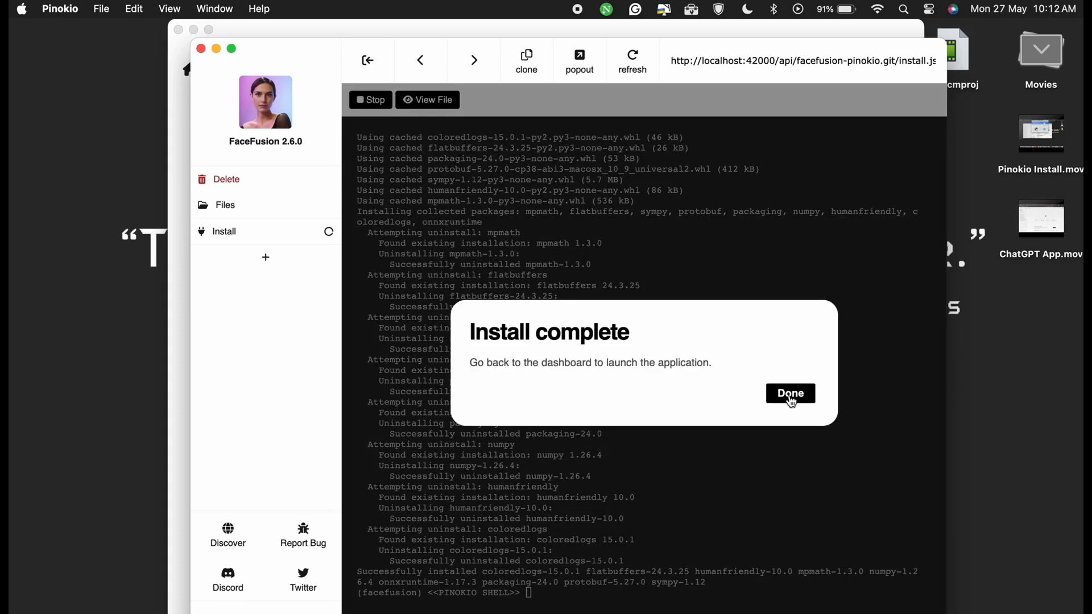
pyautogui.click(791, 394)
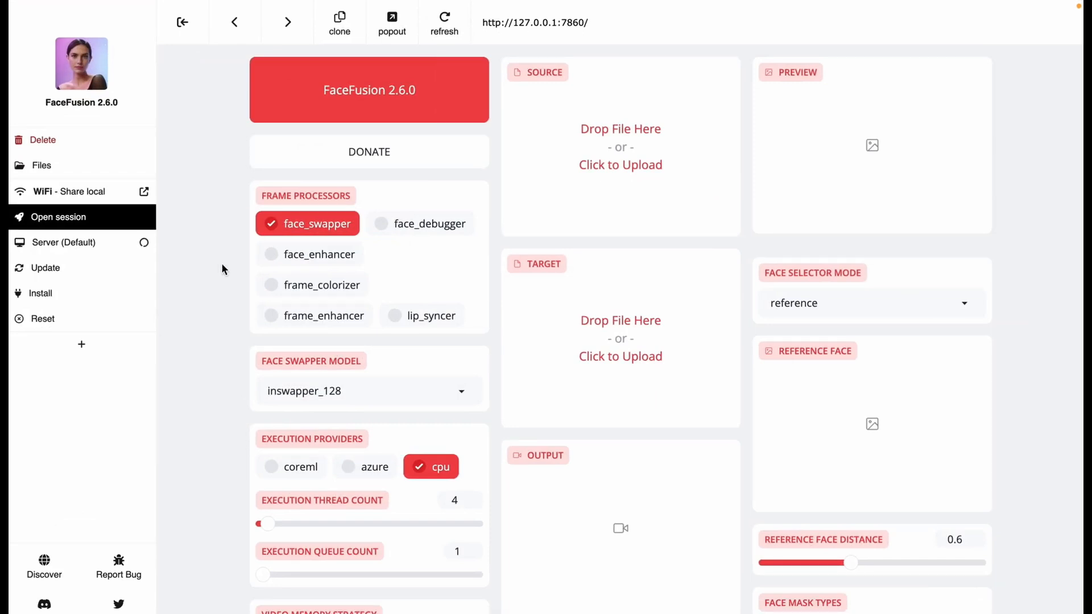
# Step: Disable the face_swapper frame processor and enable lip_syncer
pyautogui.click(322, 227)
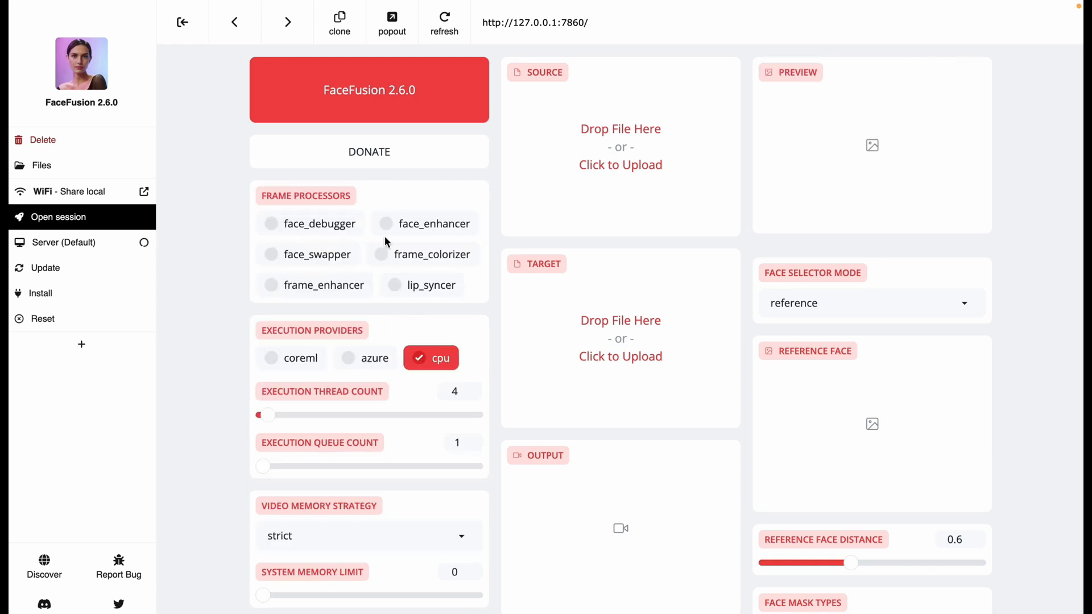
pyautogui.click(394, 285)
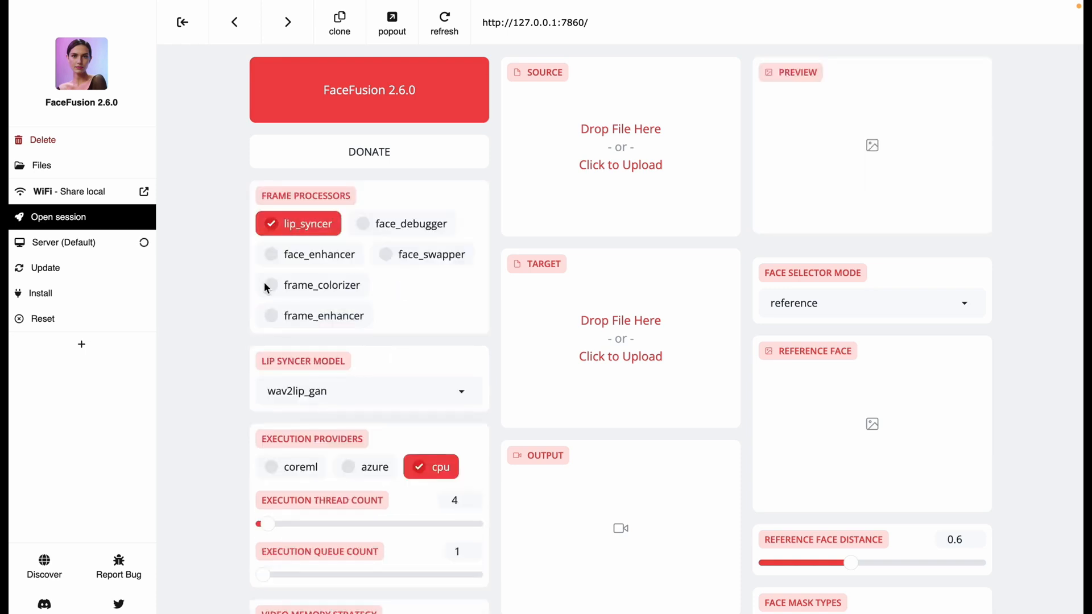
# Step: Enable the face_enhancer frame processor and load Aiko 1.MP3 as the source and Aiko 1 video.mp4 as the target
pyautogui.click(288, 255)
pyautogui.scroll(-8, 490, 386)
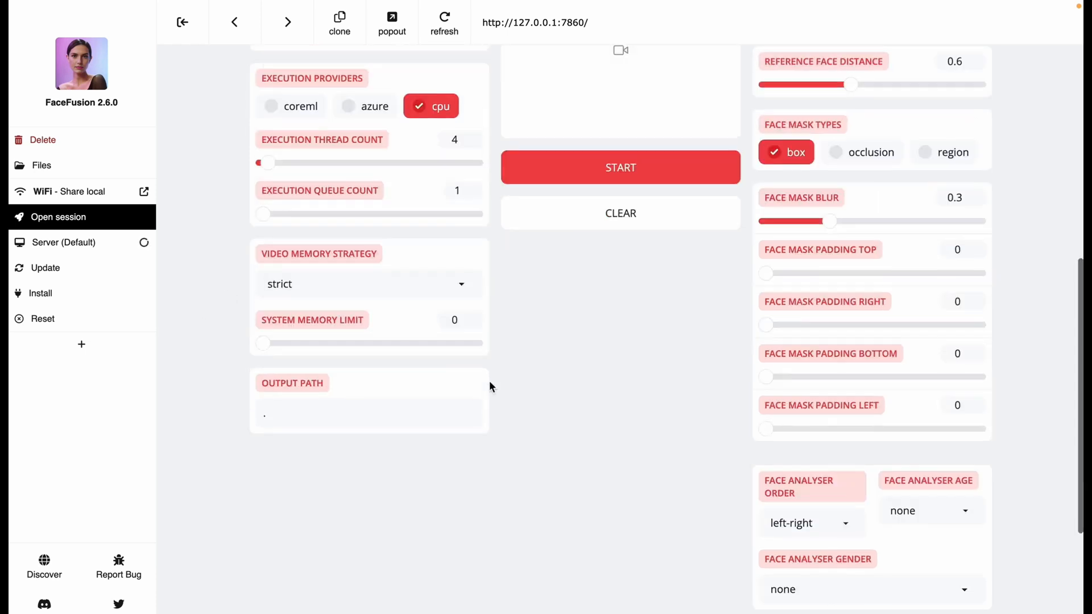
pyautogui.scroll(8, 489, 380)
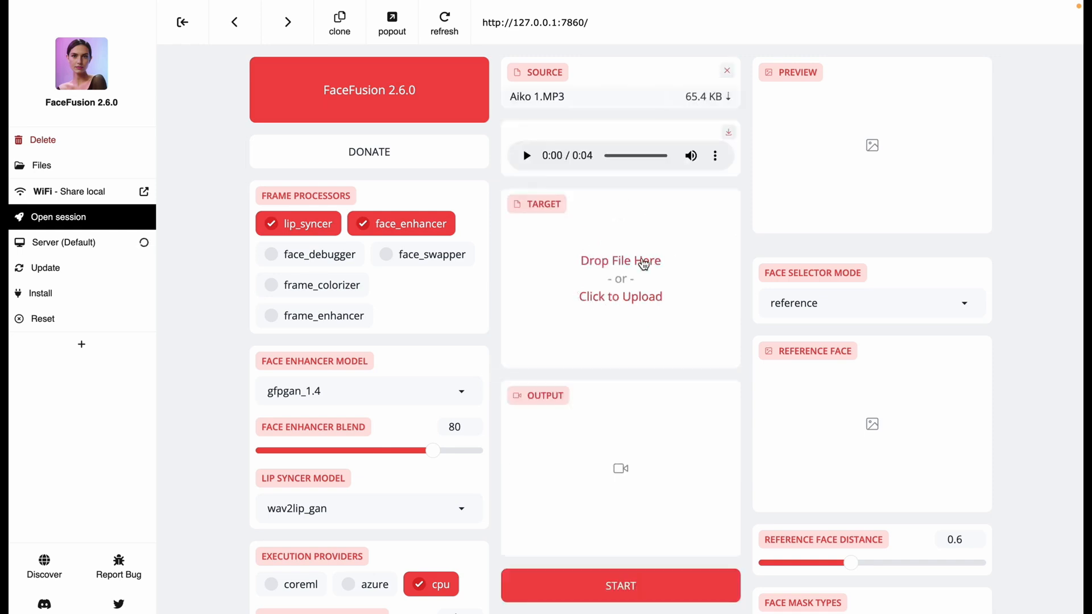
pyautogui.click(644, 263)
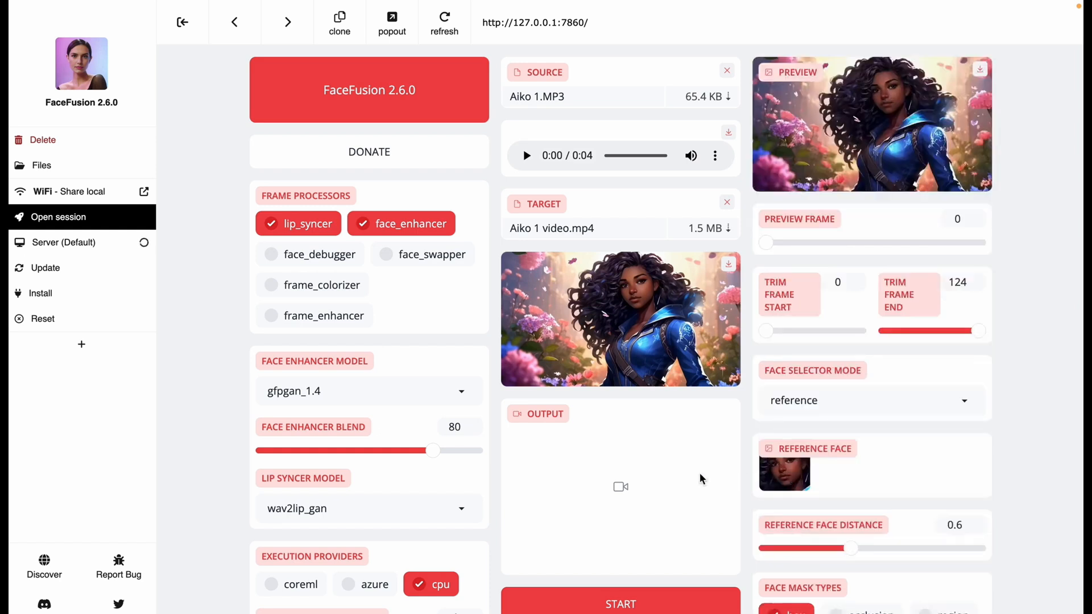
# Step: Run the lip sync on the Aiko clip and play the output video
pyautogui.click(670, 607)
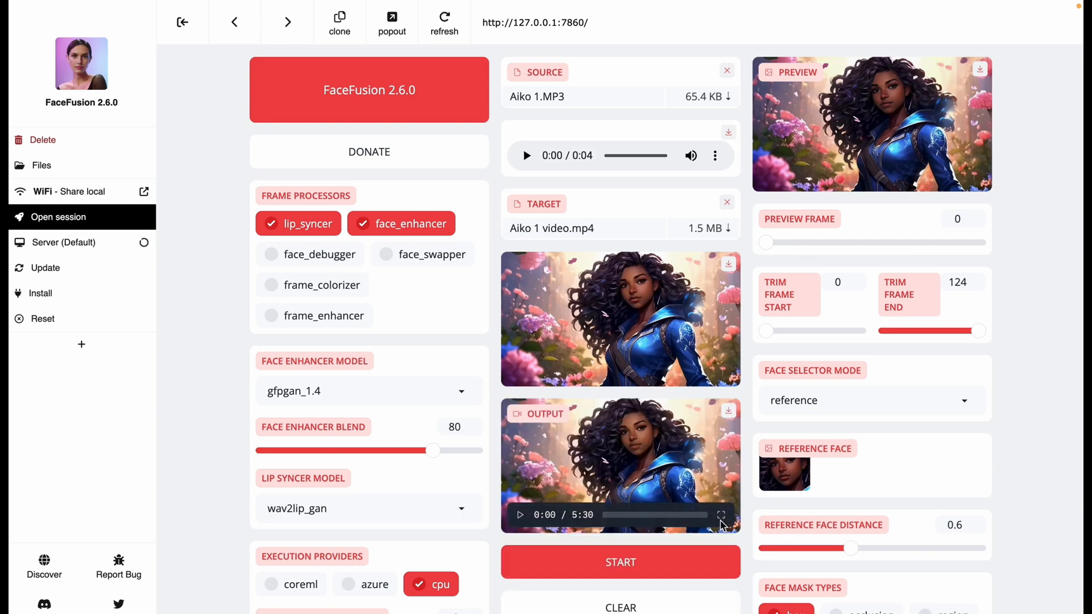
pyautogui.click(520, 515)
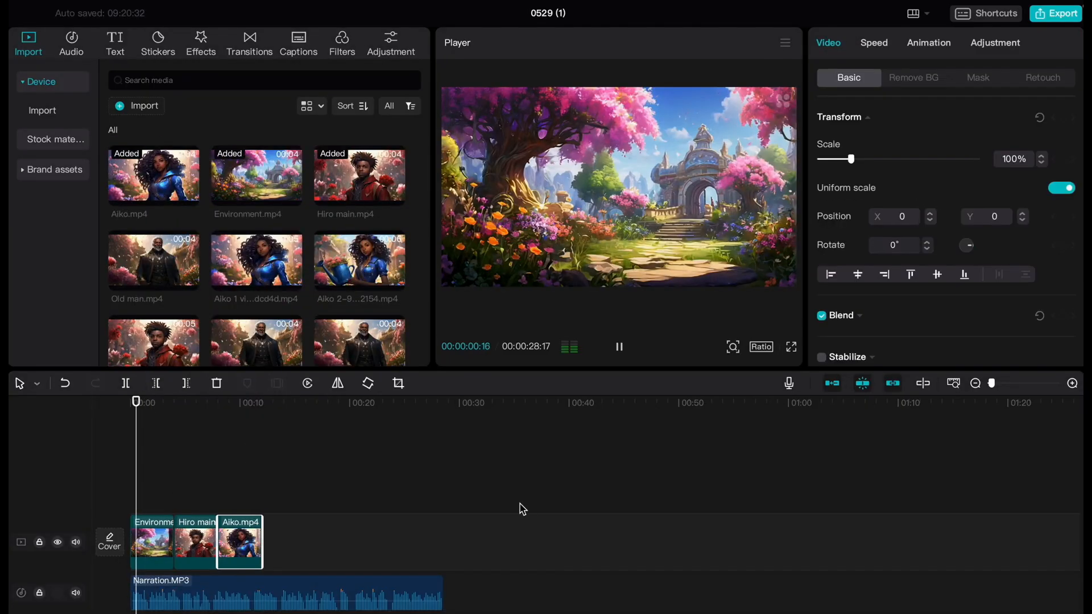
# Step: Switch to CapCut and trim the Hiro main and Aiko clips to the narration, cutting off Aiko after 00:00:06:10
pyautogui.click(620, 346)
pyautogui.click(620, 347)
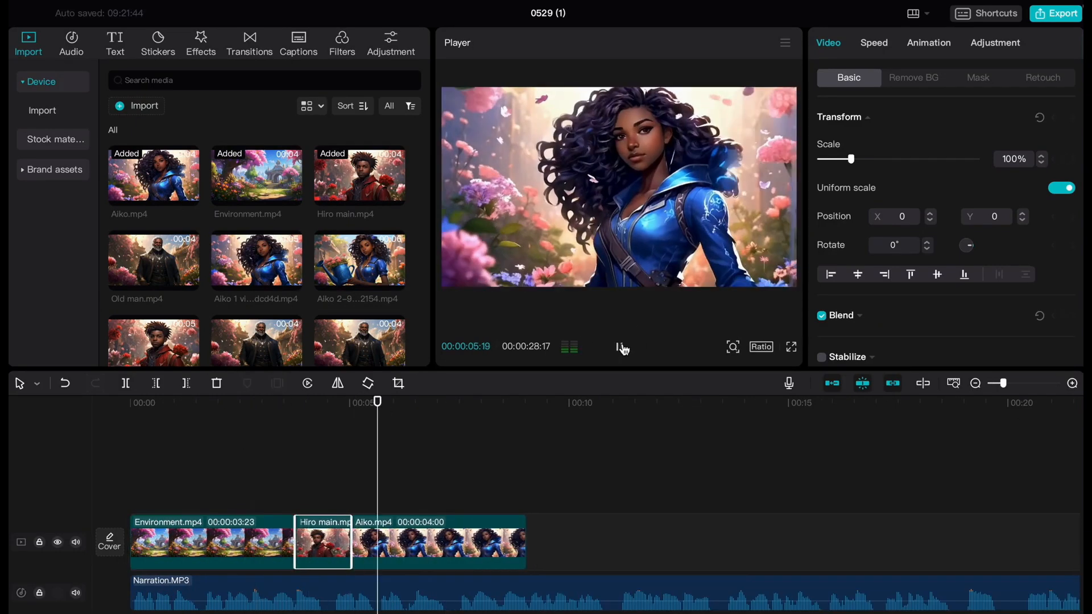
pyautogui.click(628, 351)
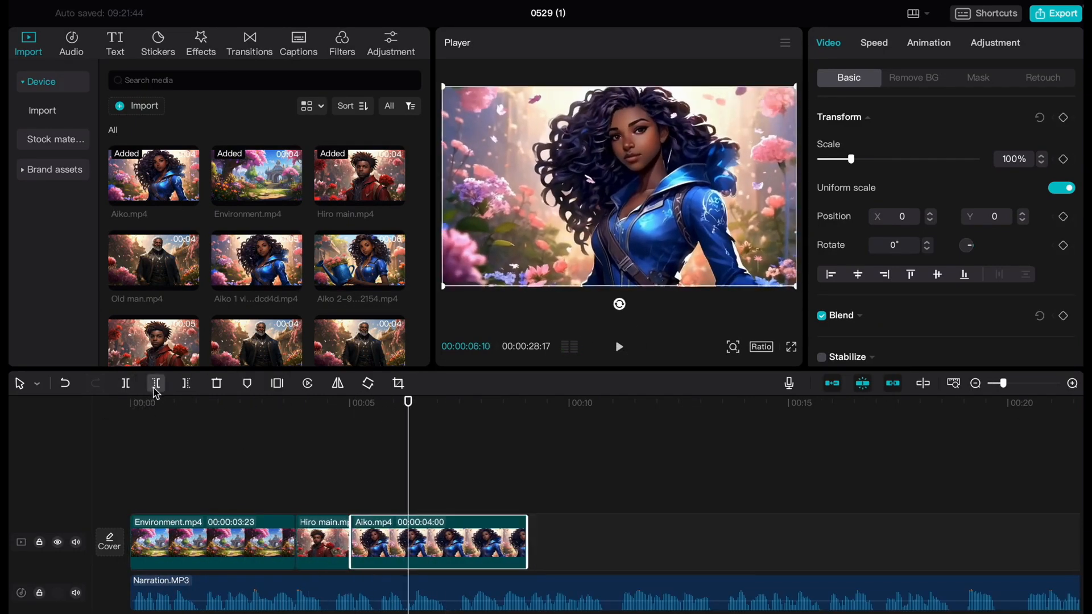
pyautogui.click(186, 385)
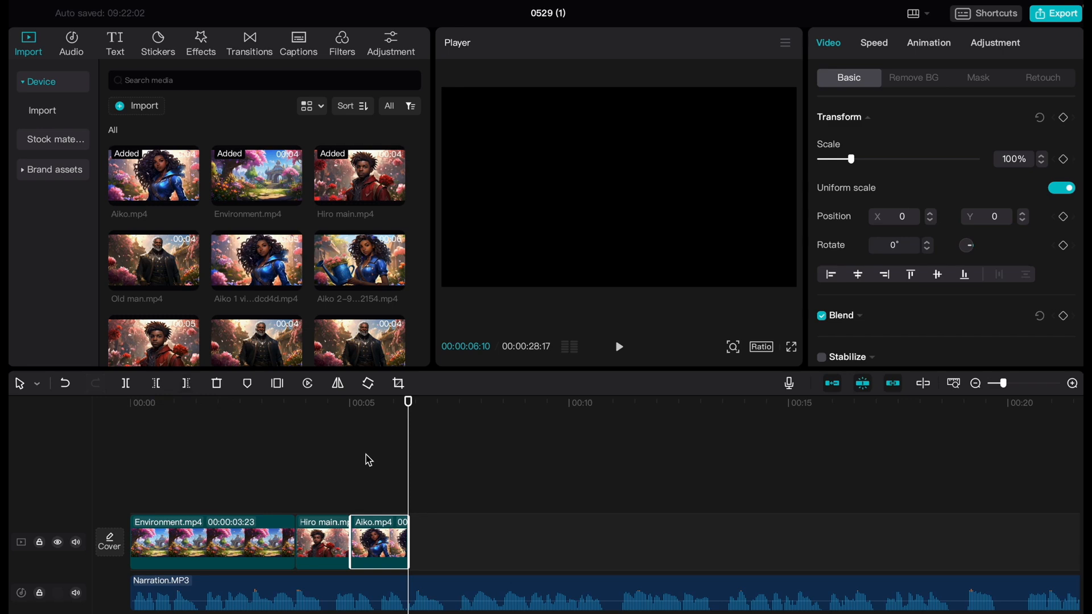
# Step: Stack Aiko.mp4 and Hiro main.mp4 on new tracks from 00:00:06:10 and give the Hiro clip a Horizontal mask rotated −90°
pyautogui.moveTo(179, 188); pyautogui.dragTo(406, 489)
pyautogui.moveTo(378, 171); pyautogui.dragTo(483, 489)
pyautogui.click(979, 80)
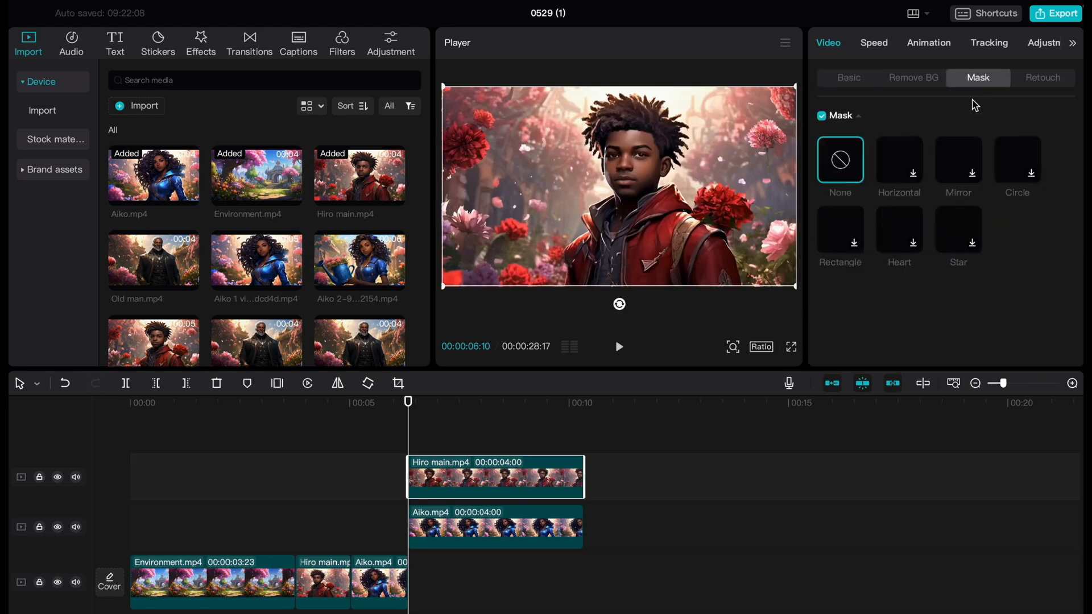
pyautogui.click(899, 170)
pyautogui.moveTo(620, 212); pyautogui.dragTo(636, 187)
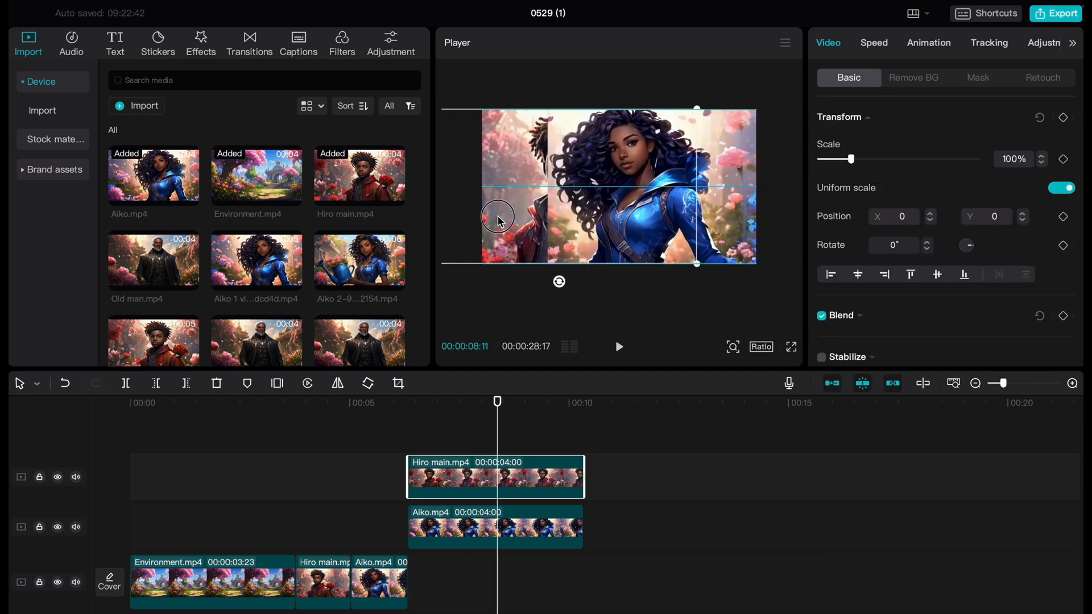
# Step: Arrange Hiro on the left and Aiko on the right of the frame, shifting Hiro's mask edge to about X 456, Y −2
pyautogui.click(495, 219)
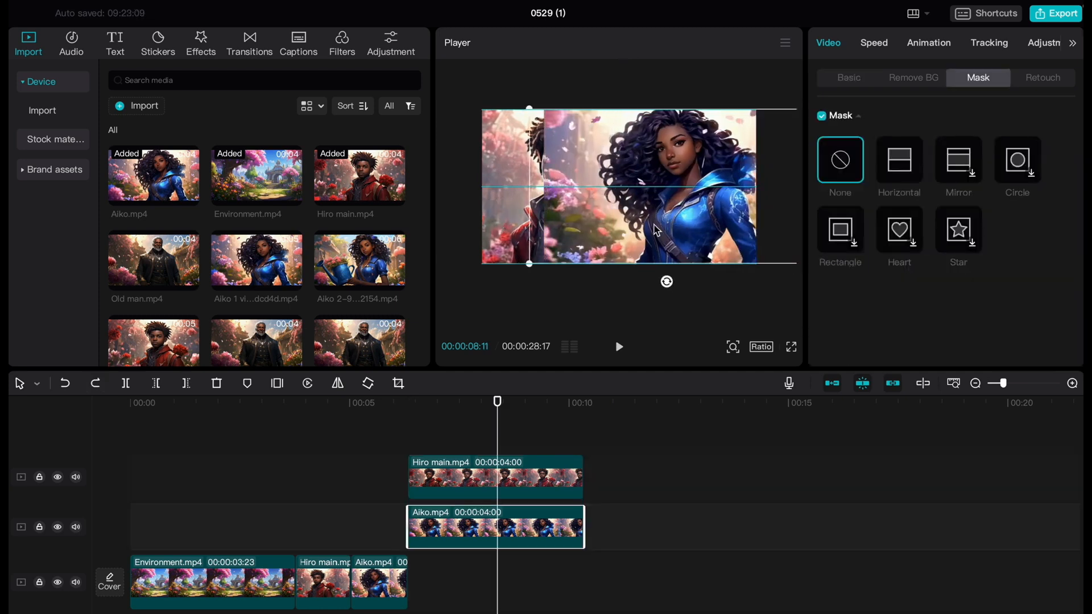
pyautogui.click(503, 209)
pyautogui.moveTo(547, 193); pyautogui.dragTo(603, 195)
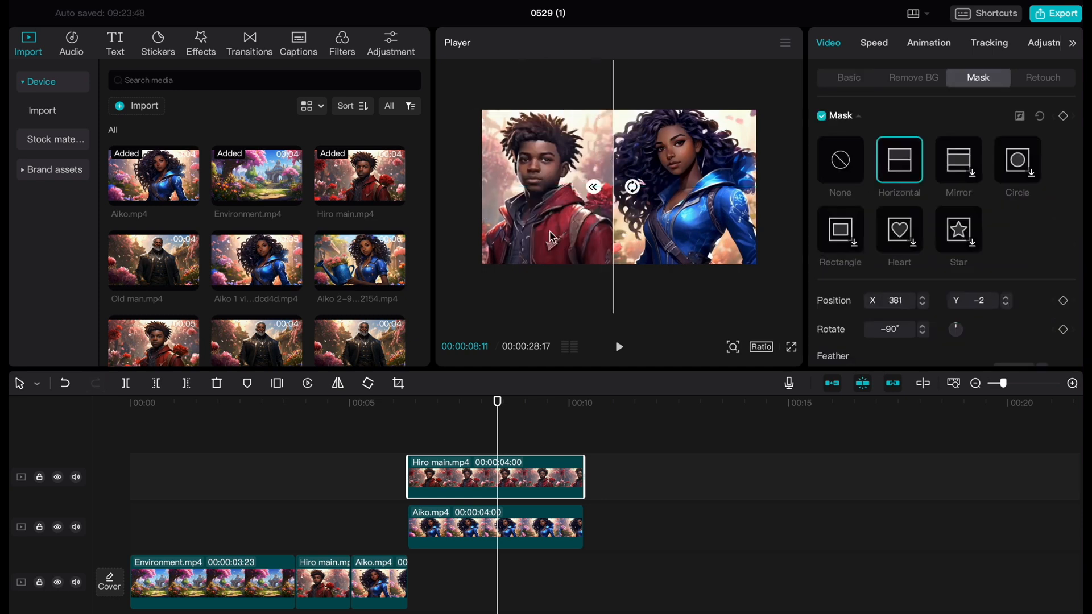
pyautogui.click(687, 173)
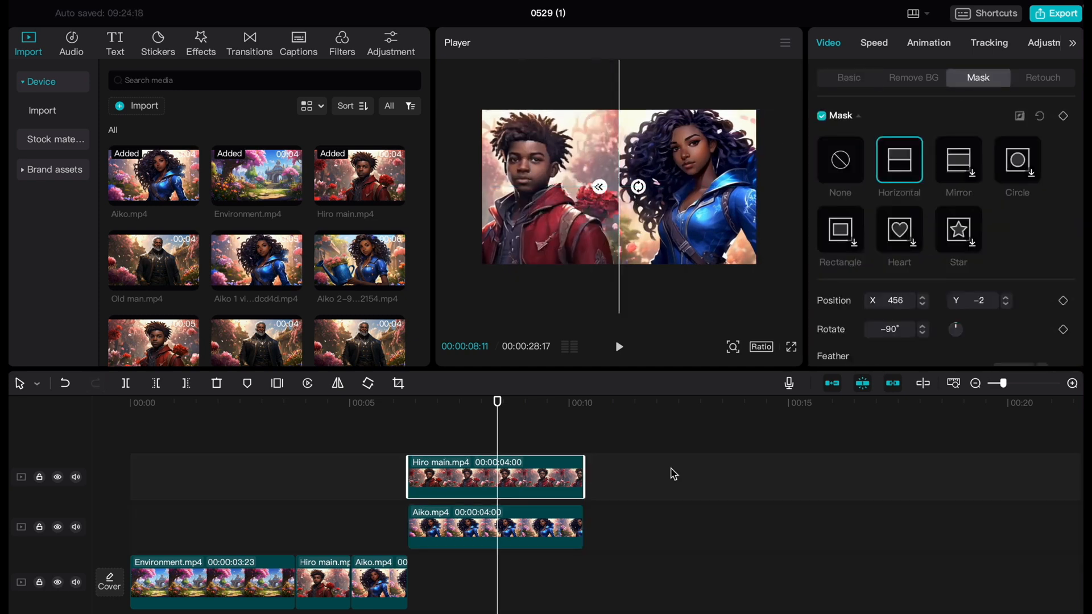
# Step: Feather the Hiro clip's mask edge and reposition the mask to about X 240, Y −43
pyautogui.scroll(-2, 1050, 329)
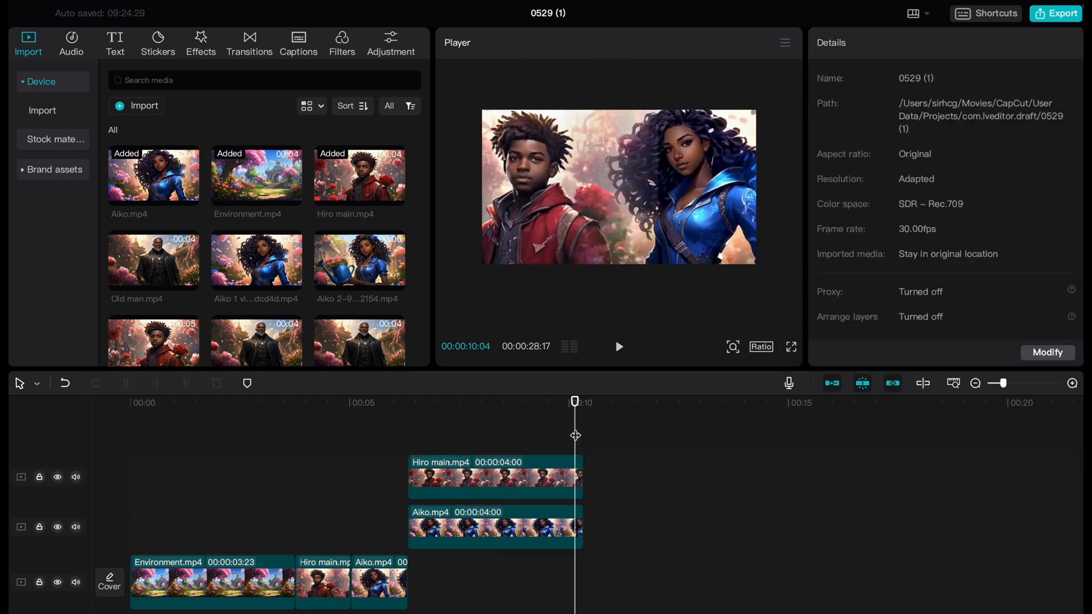
pyautogui.moveTo(575, 404); pyautogui.dragTo(488, 403)
pyautogui.click(849, 78)
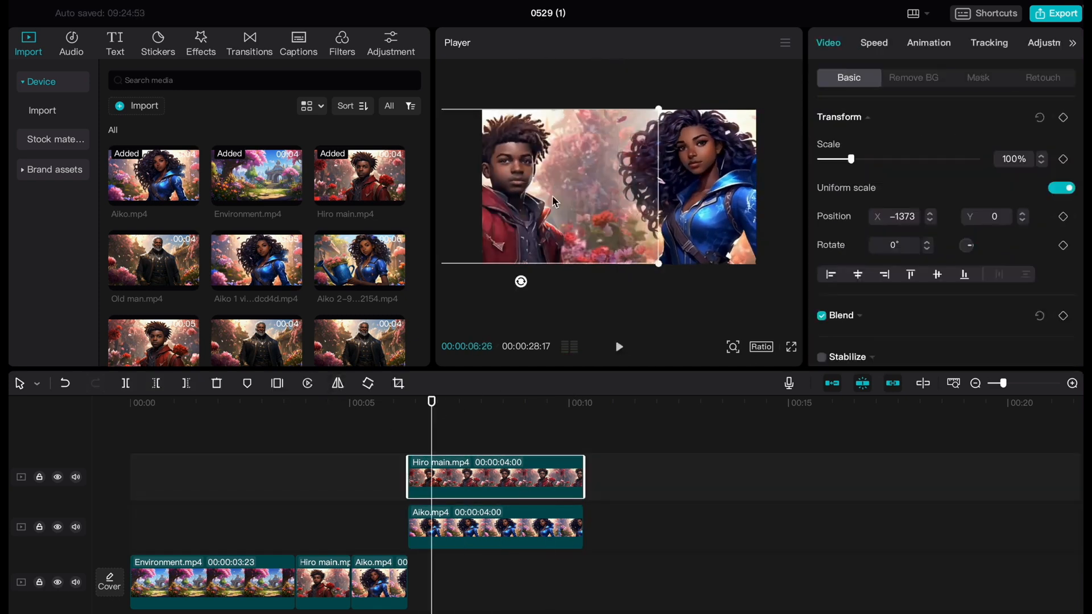
pyautogui.moveTo(614, 188); pyautogui.dragTo(651, 189)
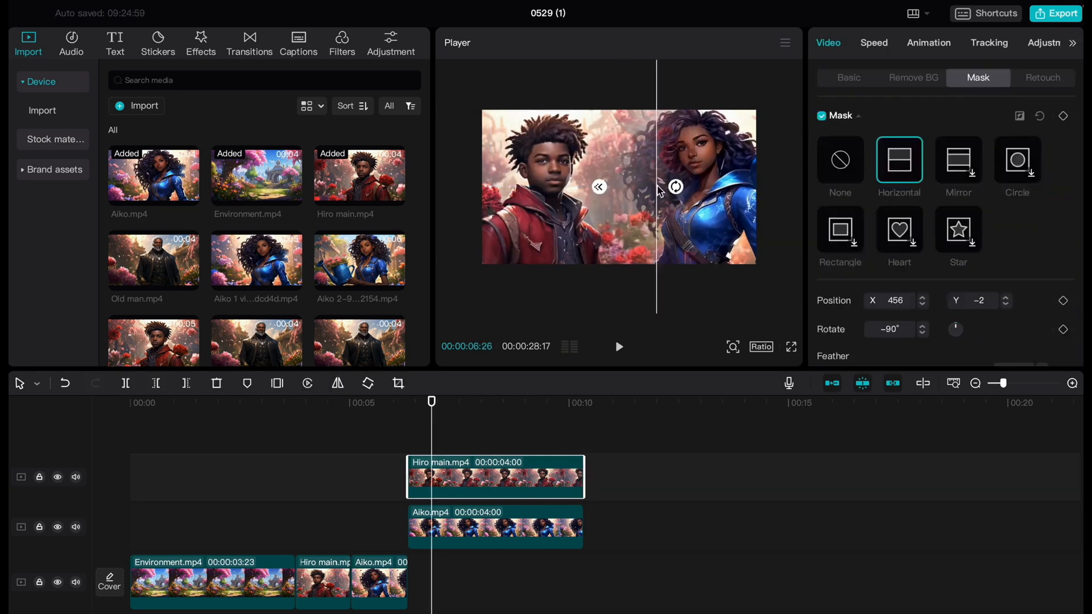
pyautogui.moveTo(658, 188); pyautogui.dragTo(612, 187)
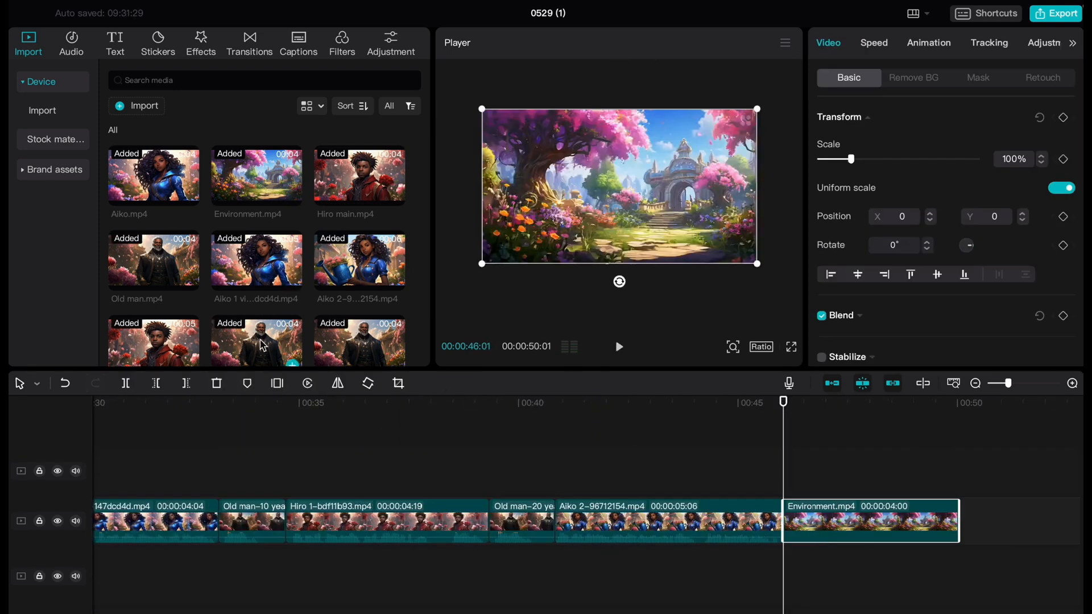
# Step: Stack Old man.mp4, Aiko.mp4 and Hiro main.mp4 on separate tracks above the final Environment clip at 00:00:46:01
pyautogui.scroll(-2, 262, 345)
pyautogui.scroll(1, 259, 250)
pyautogui.moveTo(154, 239); pyautogui.dragTo(794, 484)
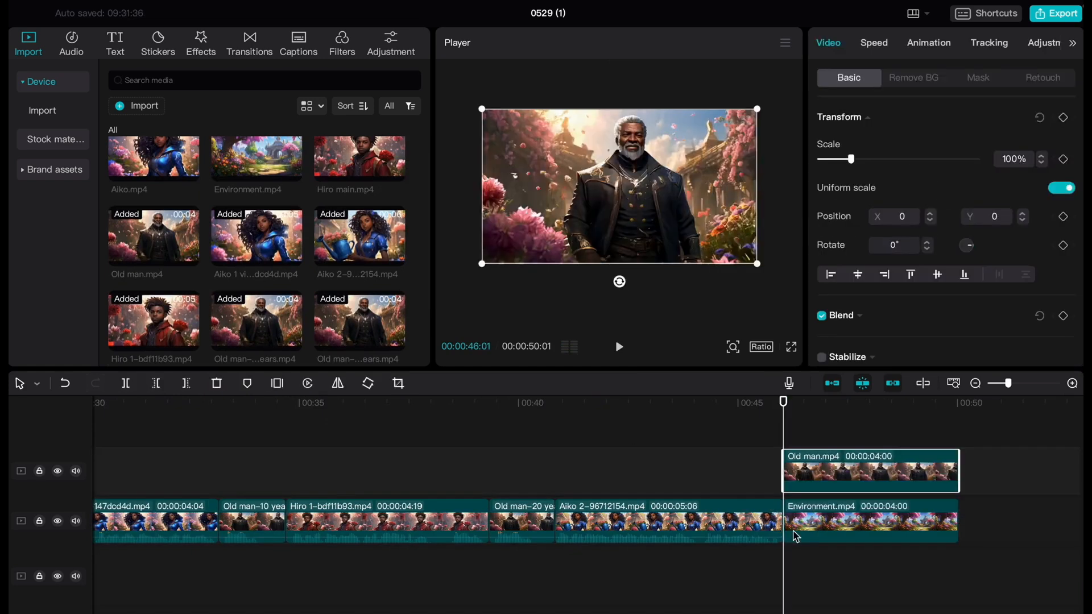
pyautogui.scroll(1, 257, 251)
pyautogui.moveTo(153, 179); pyautogui.dragTo(794, 436)
pyautogui.moveTo(360, 178); pyautogui.dragTo(794, 435)
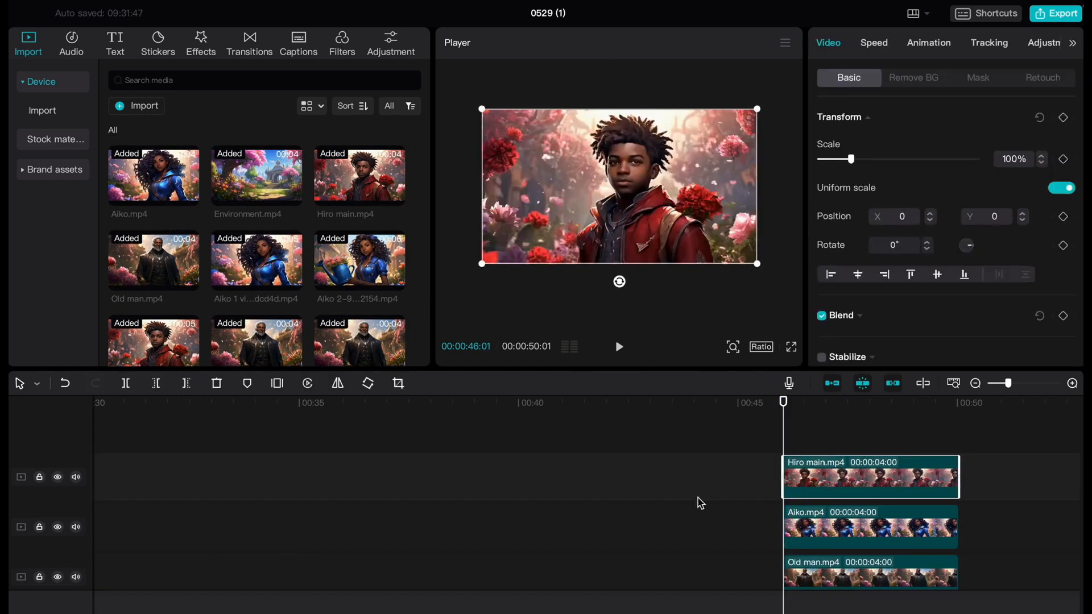
pyautogui.scroll(-3, 697, 499)
pyautogui.scroll(2, 699, 498)
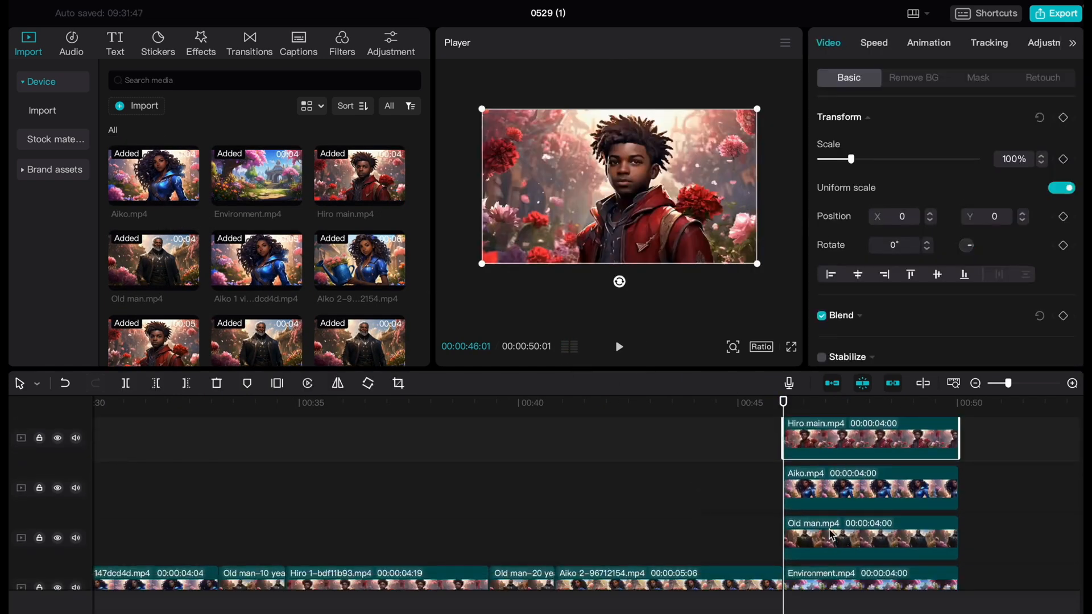
# Step: Apply automatic background removal to the Hiro main clip, scale it down, mirror it and place Hiro at the frame's lower left
pyautogui.click(905, 85)
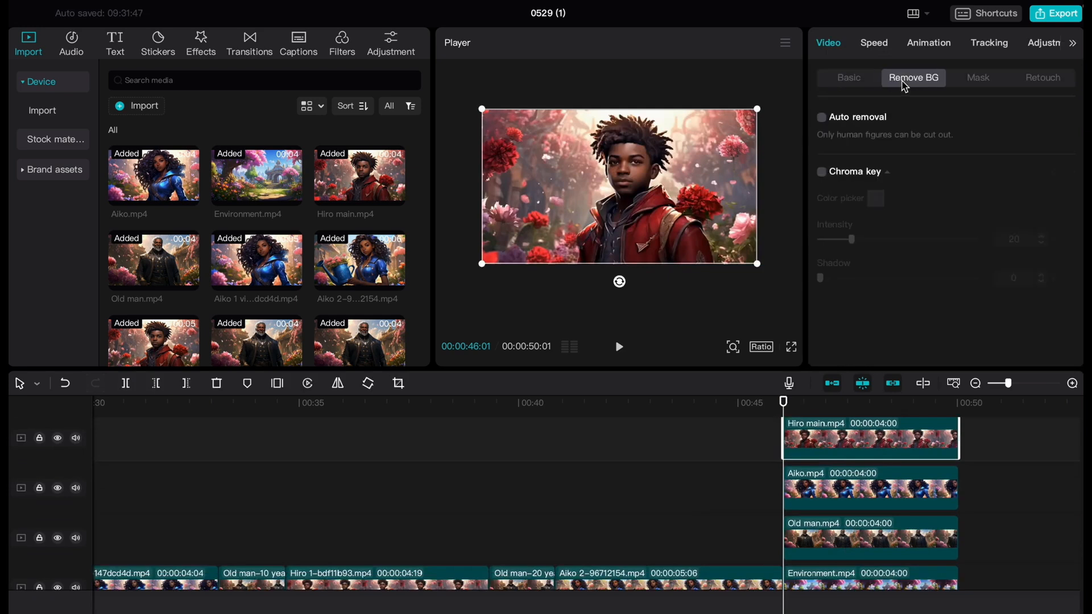
pyautogui.click(822, 118)
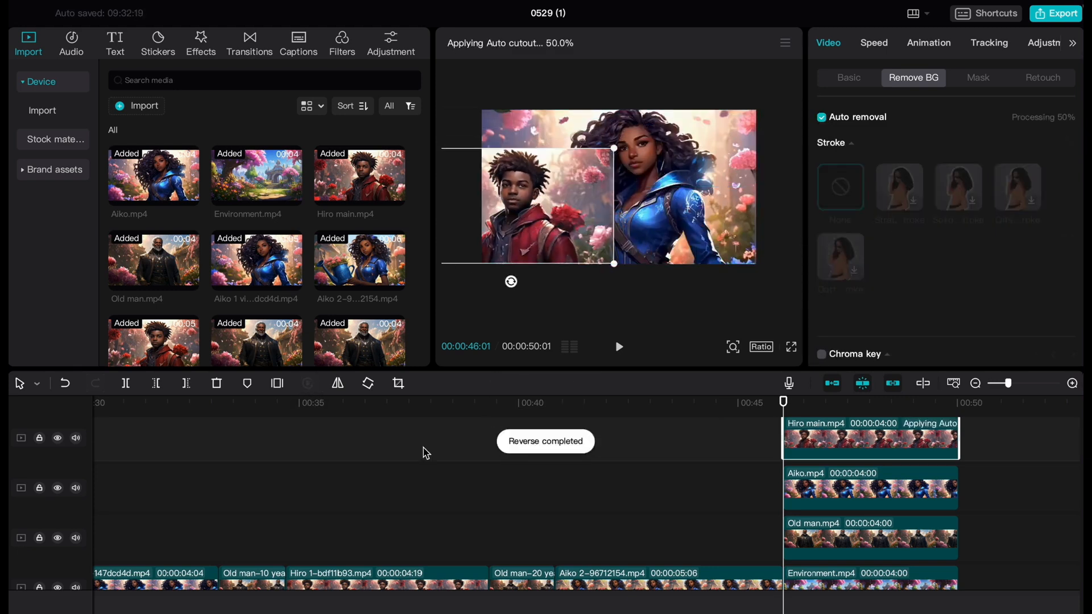
pyautogui.click(338, 384)
pyautogui.moveTo(514, 216); pyautogui.dragTo(546, 216)
# Step: Apply automatic background removal to the Aiko clip, scale it down and place Aiko beside Hiro
pyautogui.click(870, 489)
pyautogui.click(821, 117)
pyautogui.moveTo(482, 109); pyautogui.dragTo(520, 131)
pyautogui.moveTo(628, 188); pyautogui.dragTo(603, 219)
# Step: Apply automatic background removal to the Old man clip, move him to the frame's right and layer his clip between Hiro and Aiko
pyautogui.click(832, 535)
pyautogui.click(822, 118)
pyautogui.moveTo(663, 171); pyautogui.dragTo(741, 172)
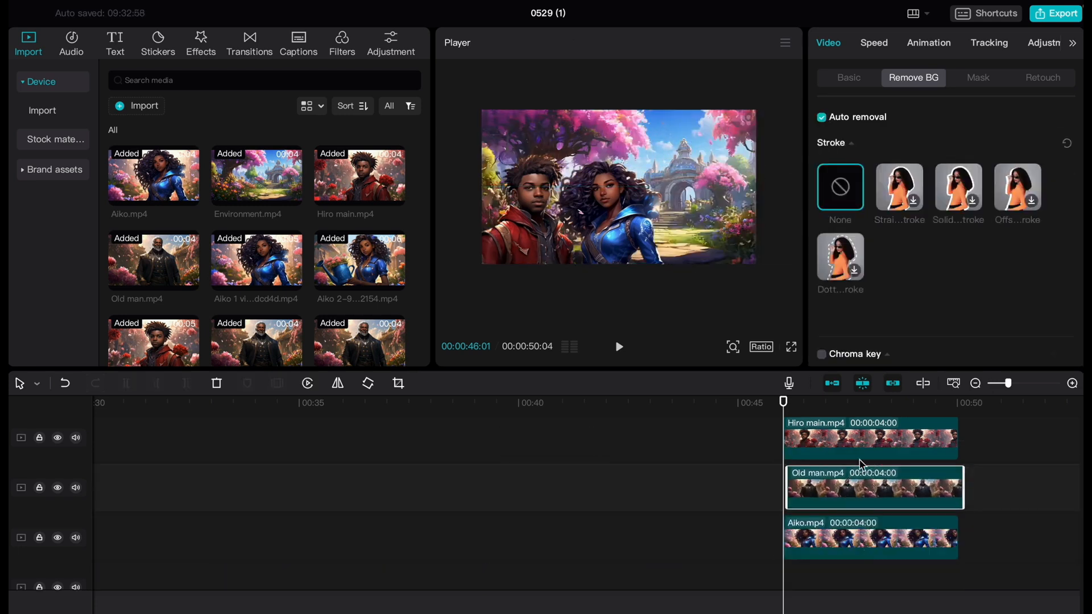
pyautogui.moveTo(784, 405); pyautogui.dragTo(744, 428)
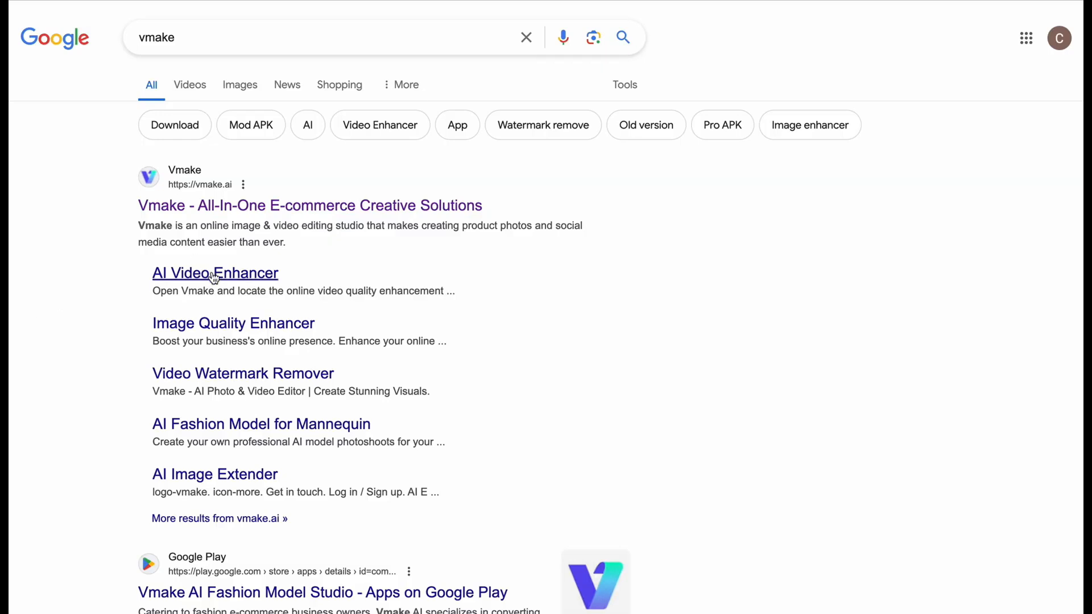
# Step: Open Vmake's AI Video Enhancer from the Google results and start logging in or signing up
pyautogui.click(215, 274)
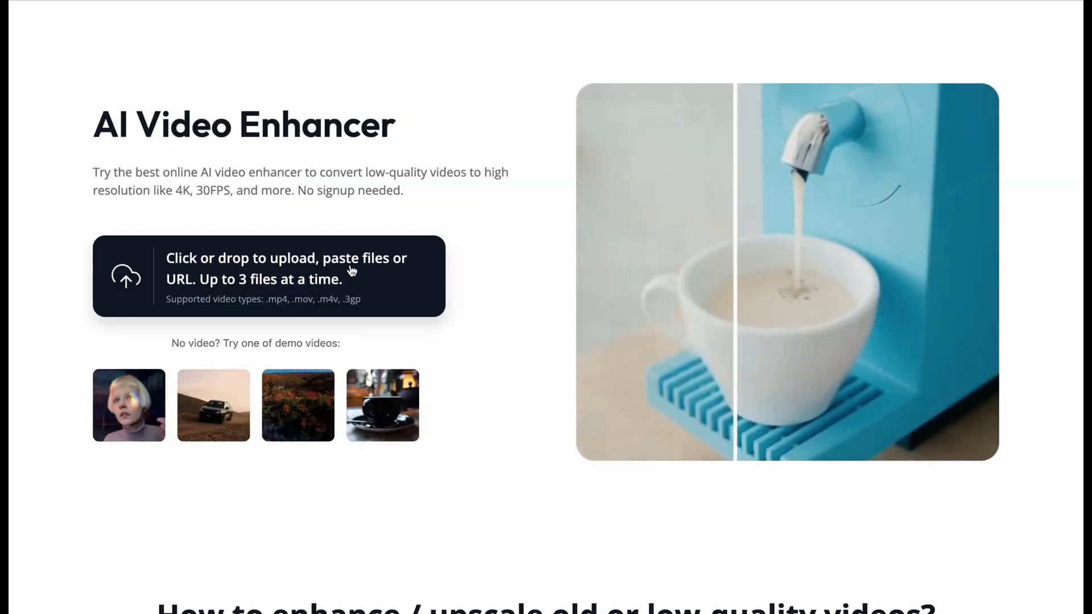
pyautogui.click(971, 25)
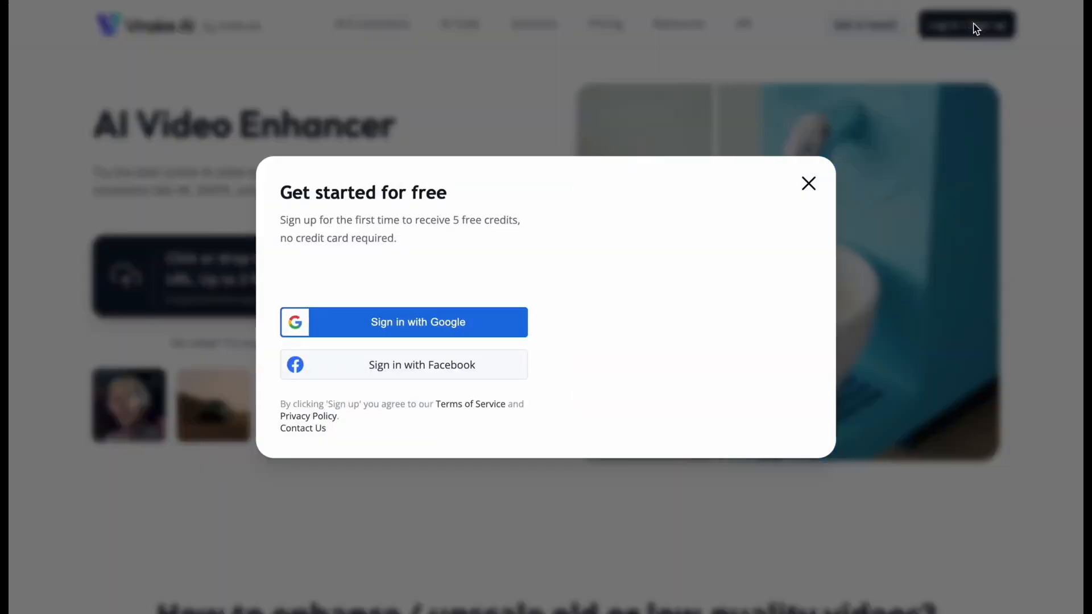